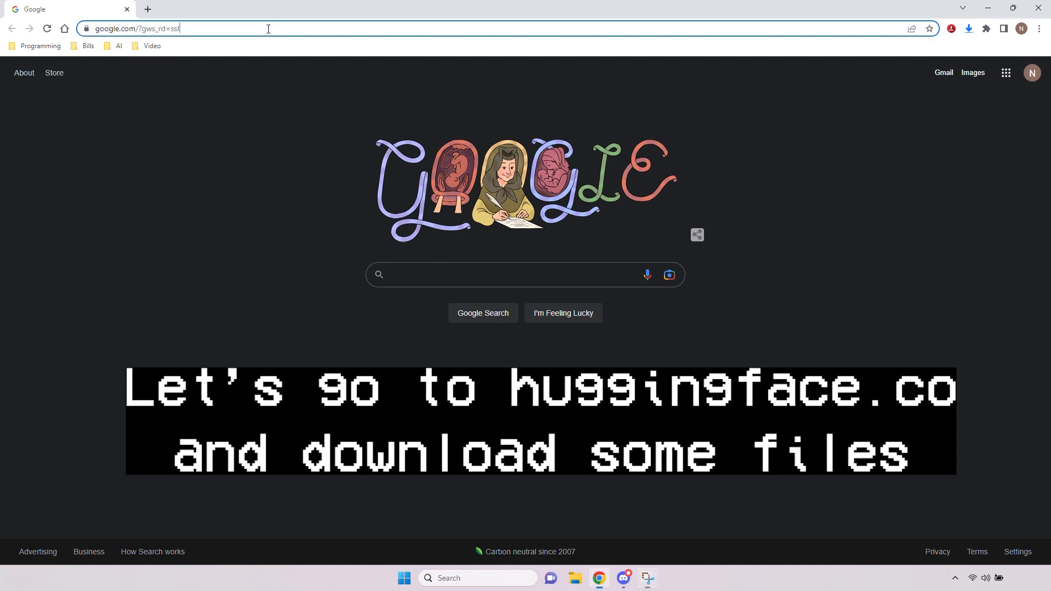
# On huggingface.co, find the runwayml/stable-diffusion-v1-5 model and download its v1-5-pruned-emaonly.ckpt weights.
pyautogui.write('huggingface.co')
pyautogui.press('Return')
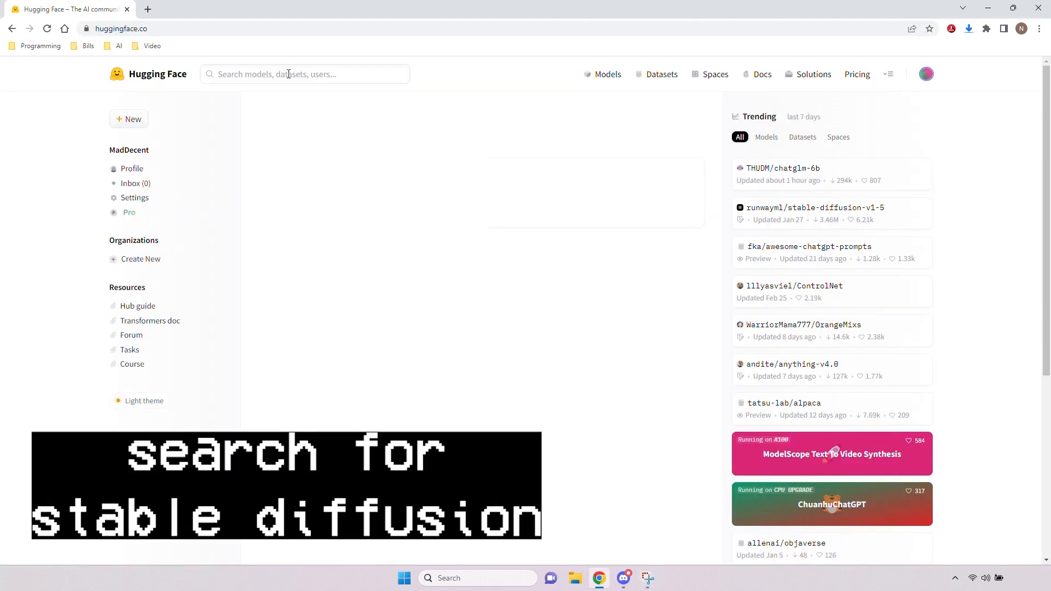
pyautogui.click(288, 74)
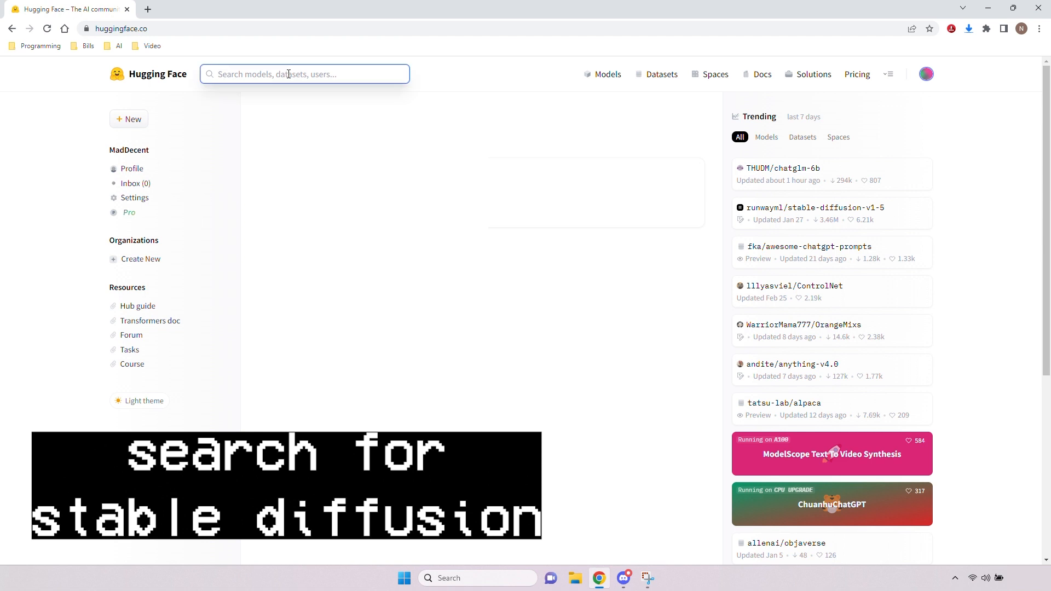
pyautogui.write('stabl')
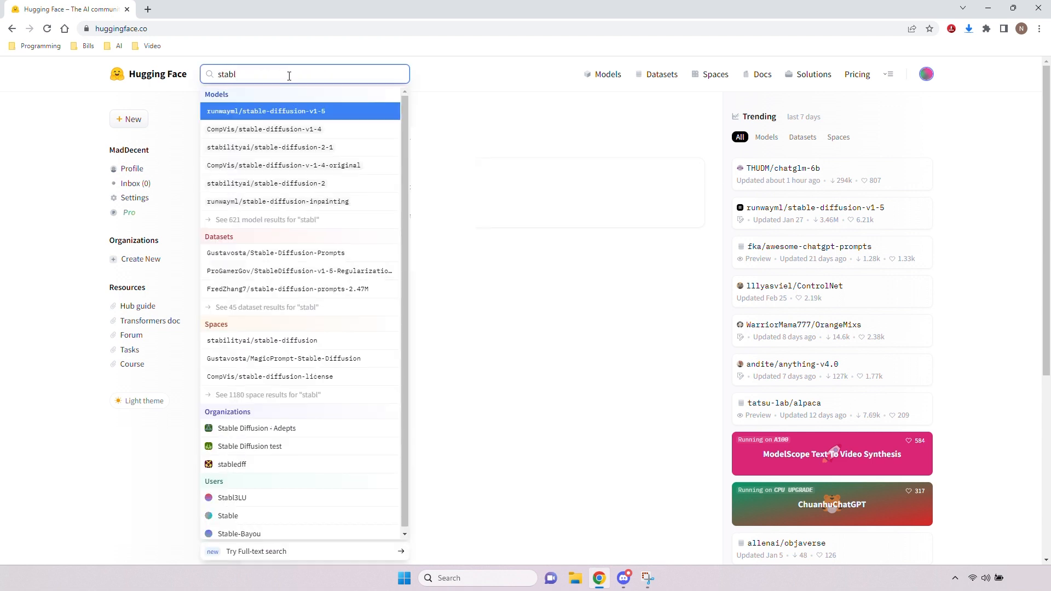
pyautogui.click(295, 117)
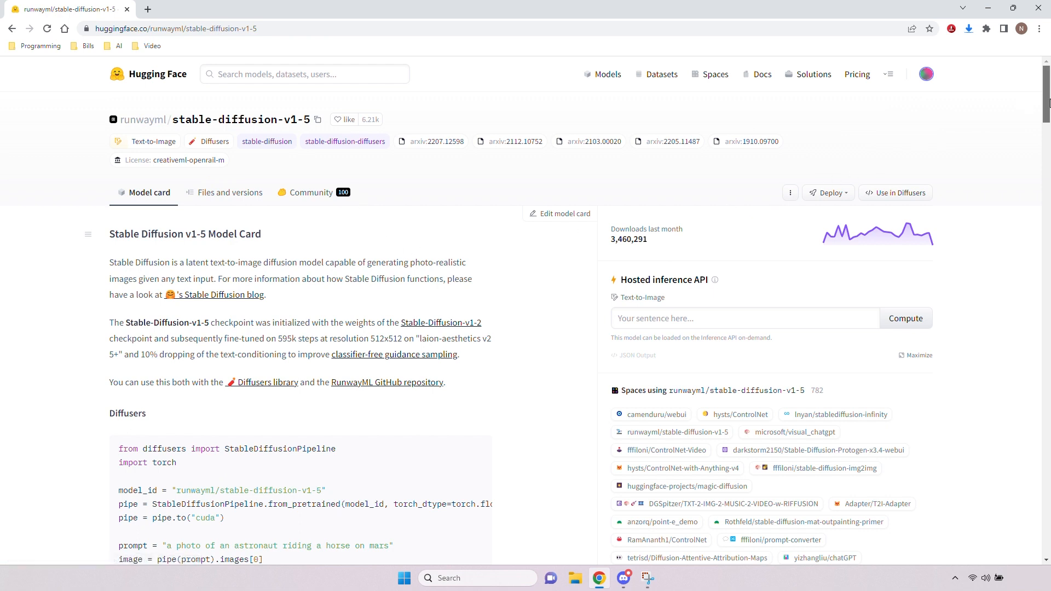
pyautogui.moveTo(1046, 103); pyautogui.dragTo(1048, 154)
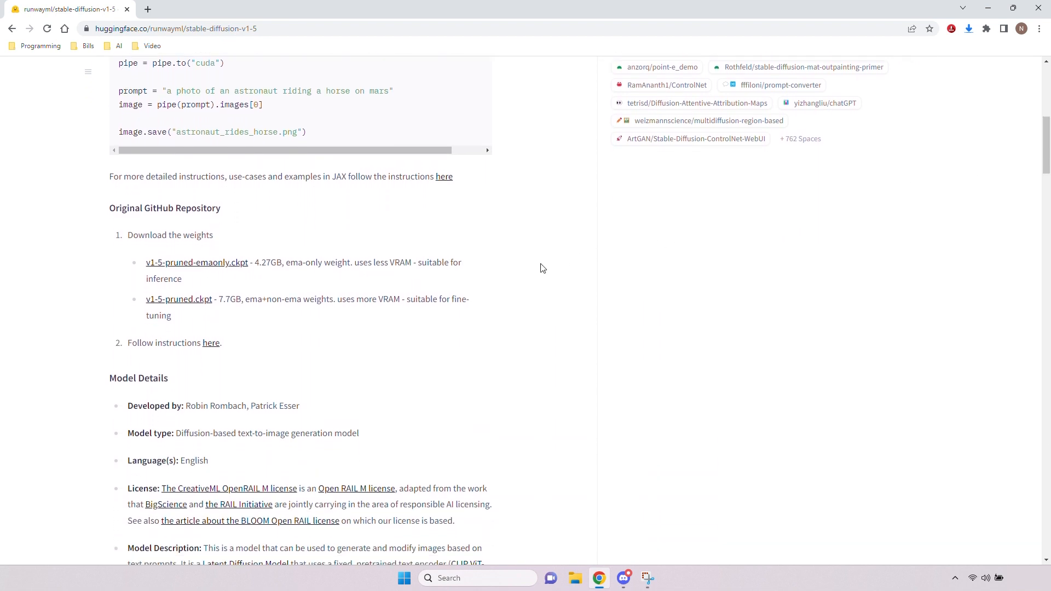
pyautogui.click(234, 268)
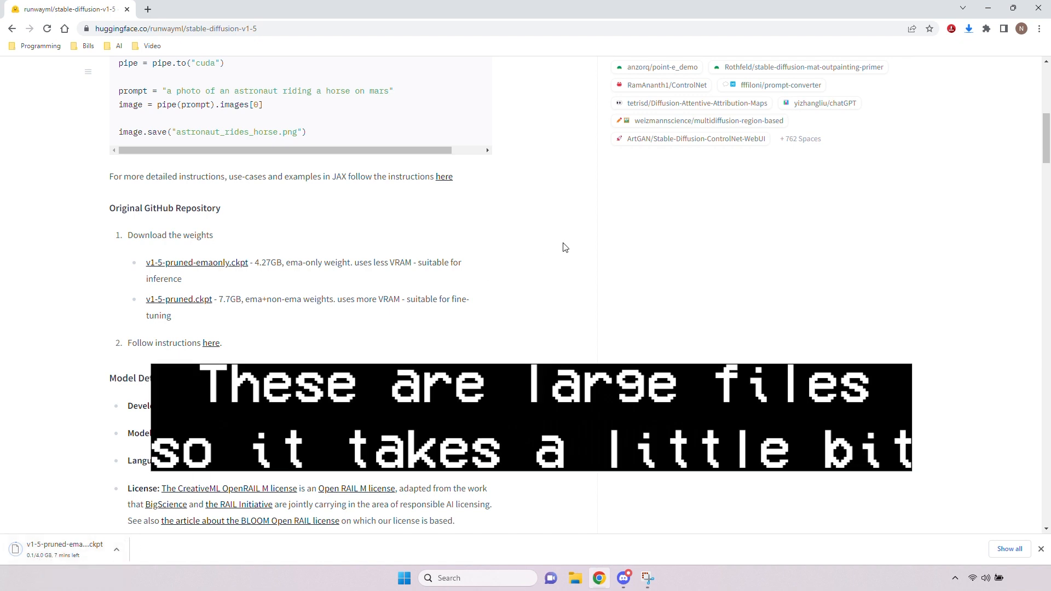
# Find the stabilityai/stable-diffusion-2-1 model on Hugging Face and download its v2-1_768-ema-pruned.ckpt checkpoint.
pyautogui.moveTo(1046, 118); pyautogui.dragTo(1048, 55)
pyautogui.click(316, 73)
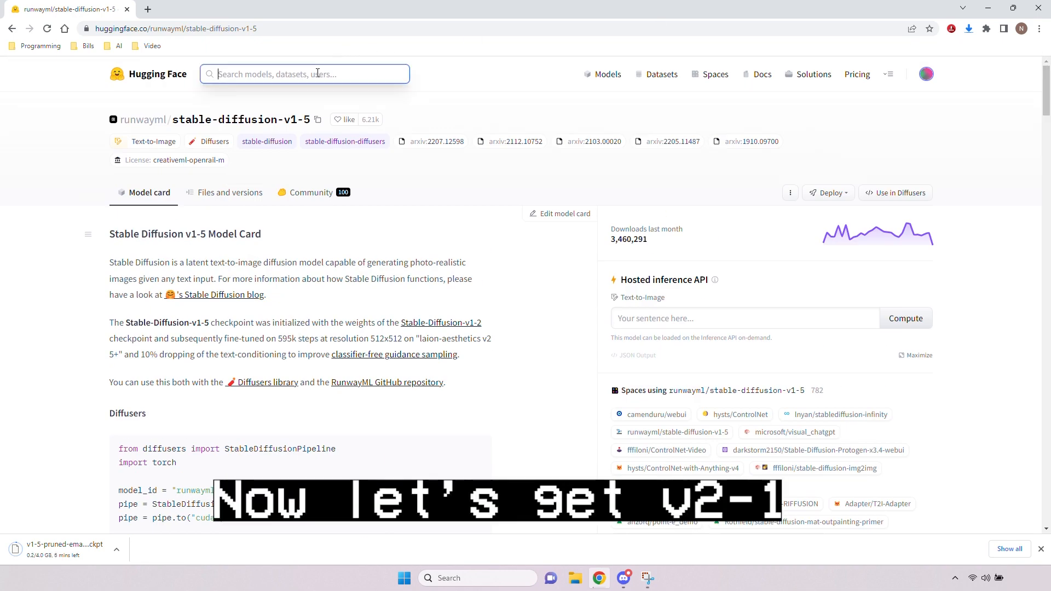
pyautogui.write('stable')
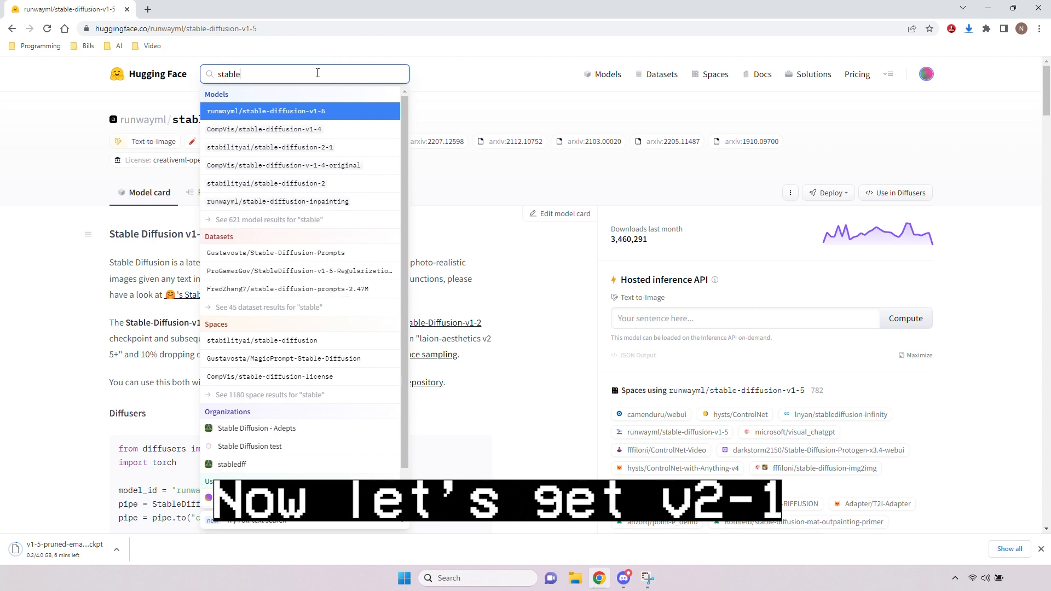
pyautogui.click(308, 149)
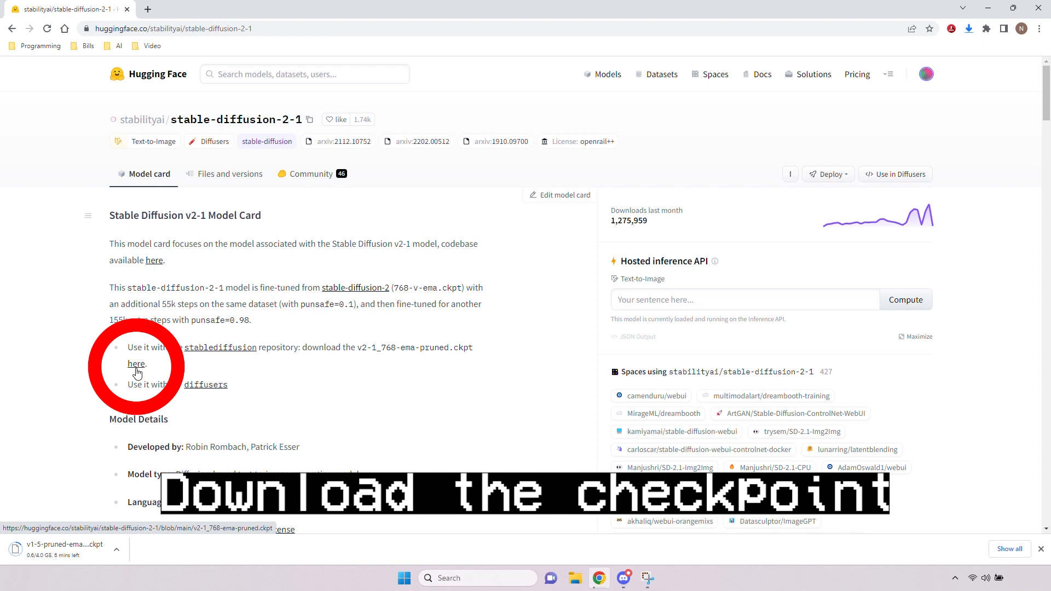
pyautogui.click(137, 370)
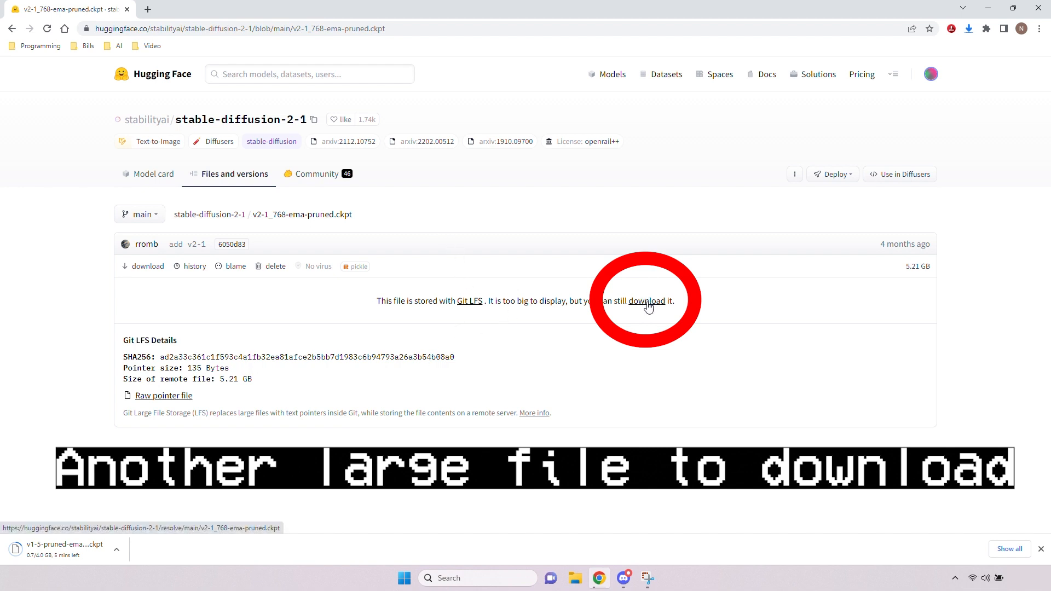
pyautogui.click(646, 302)
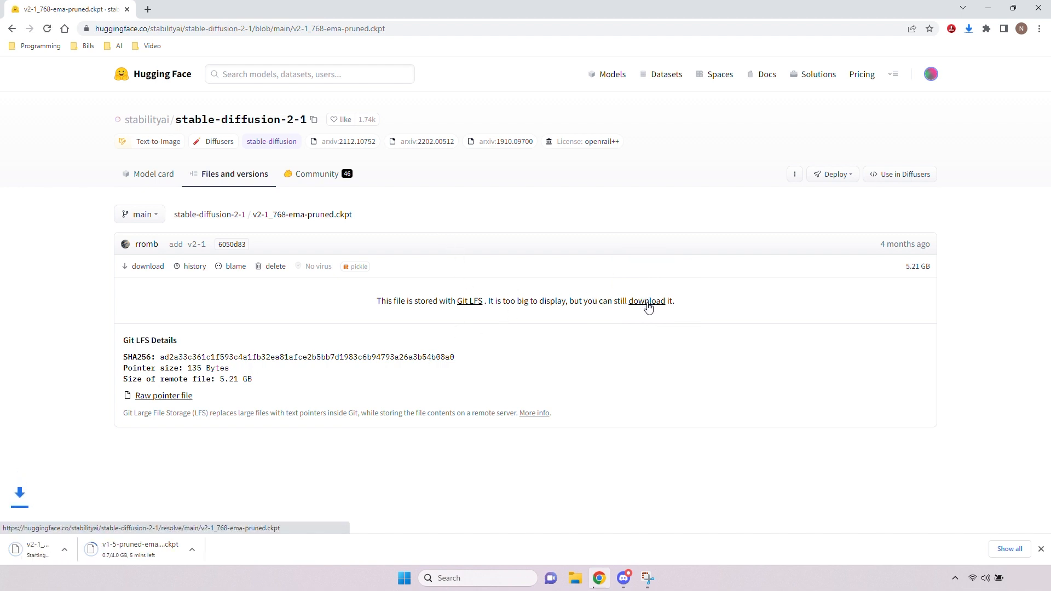
# Go to github.com and open the AUTOMATIC1111/stable-diffusion-webui repository.
pyautogui.click(214, 31)
pyautogui.write('github.com')
pyautogui.press('Return')
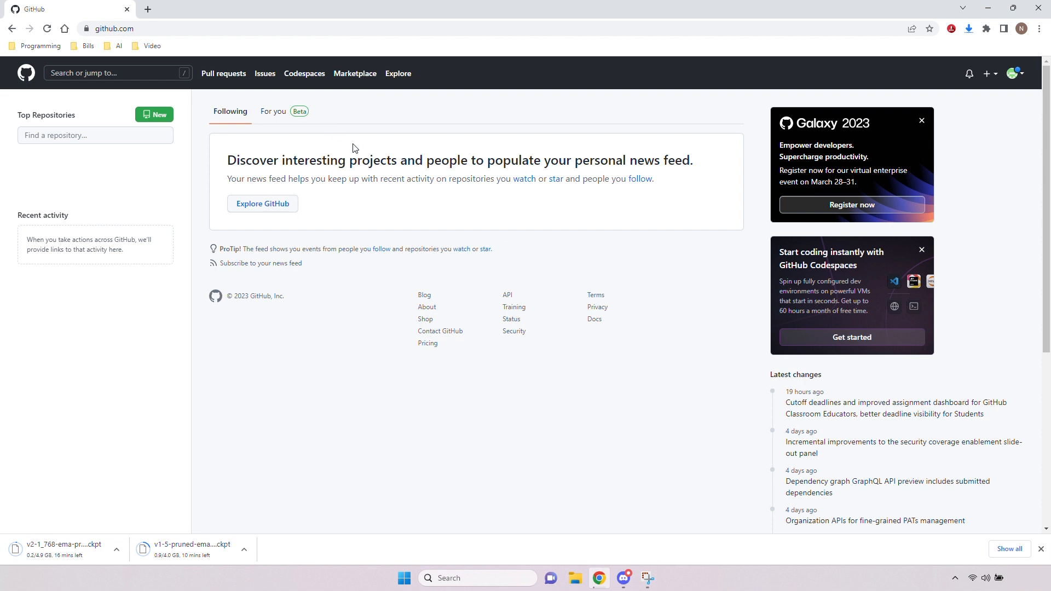
pyautogui.click(138, 73)
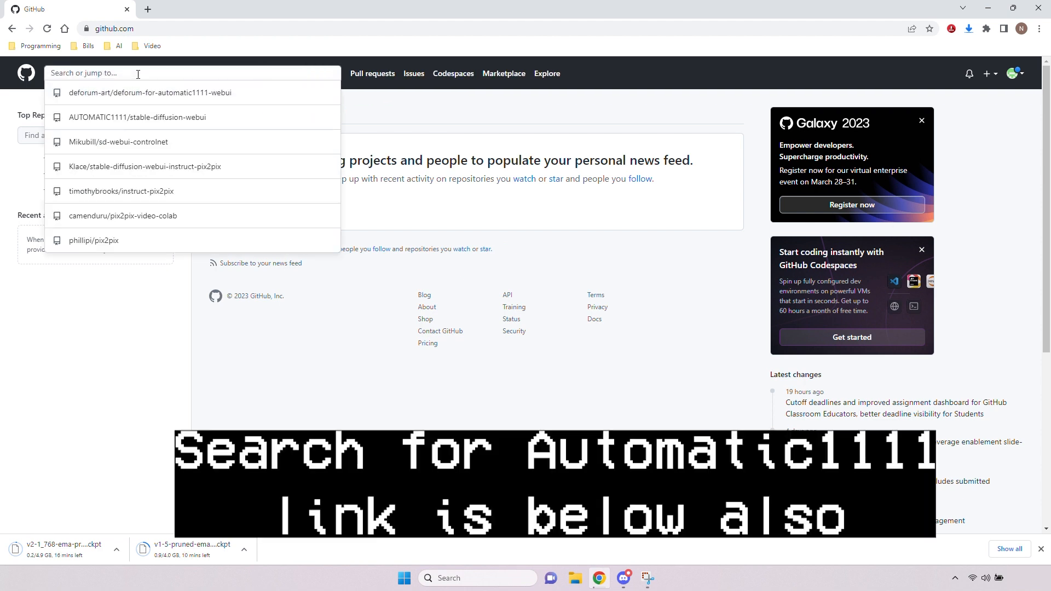
pyautogui.write('automa')
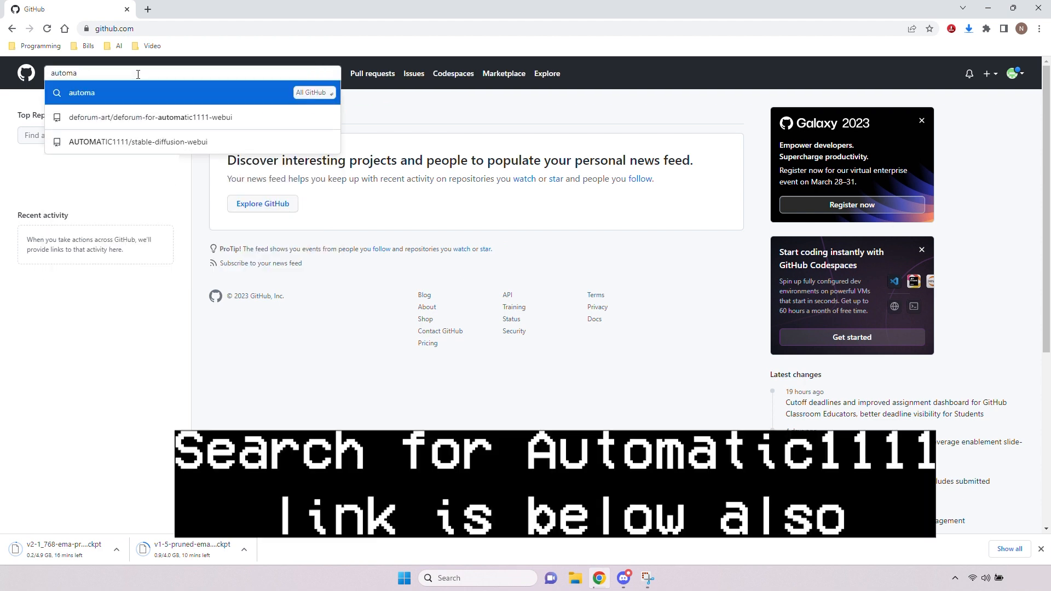
pyautogui.click(142, 145)
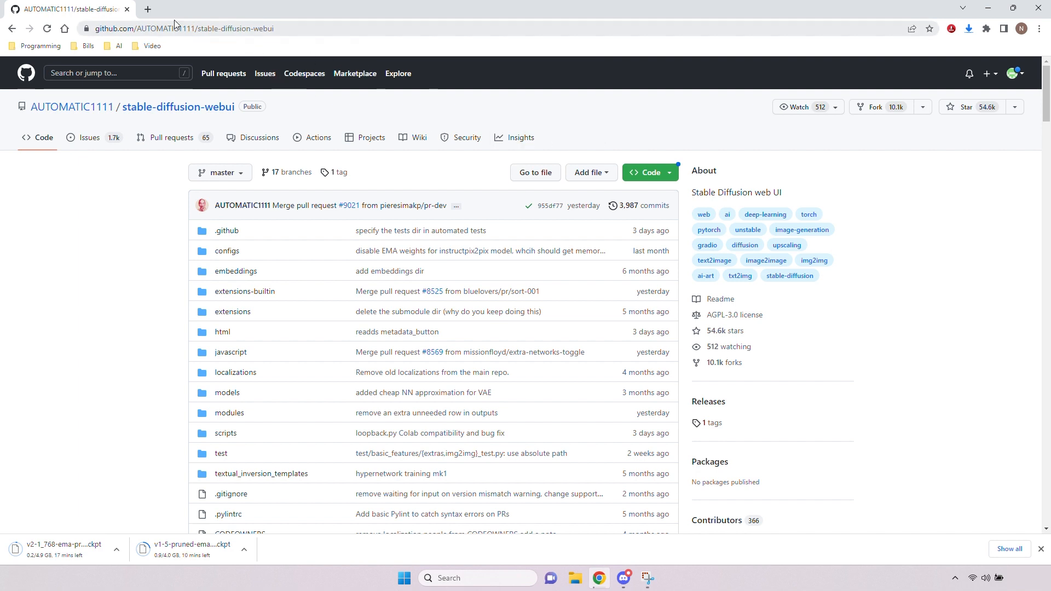
# Open gitforwindows.org in a new browser tab and download the Git for Windows installer.
pyautogui.click(148, 10)
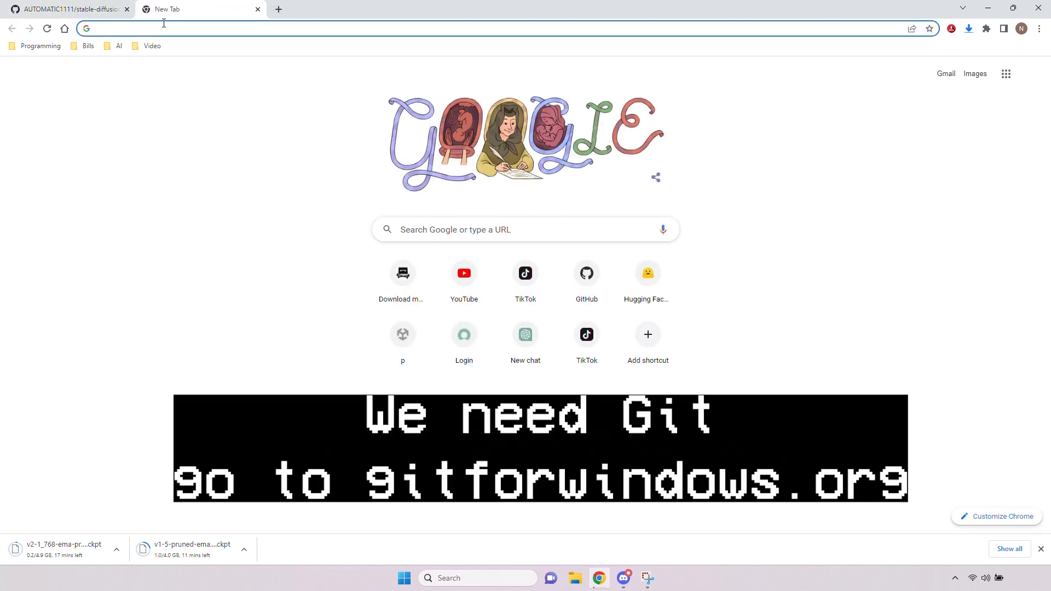
pyautogui.write('gitfor')
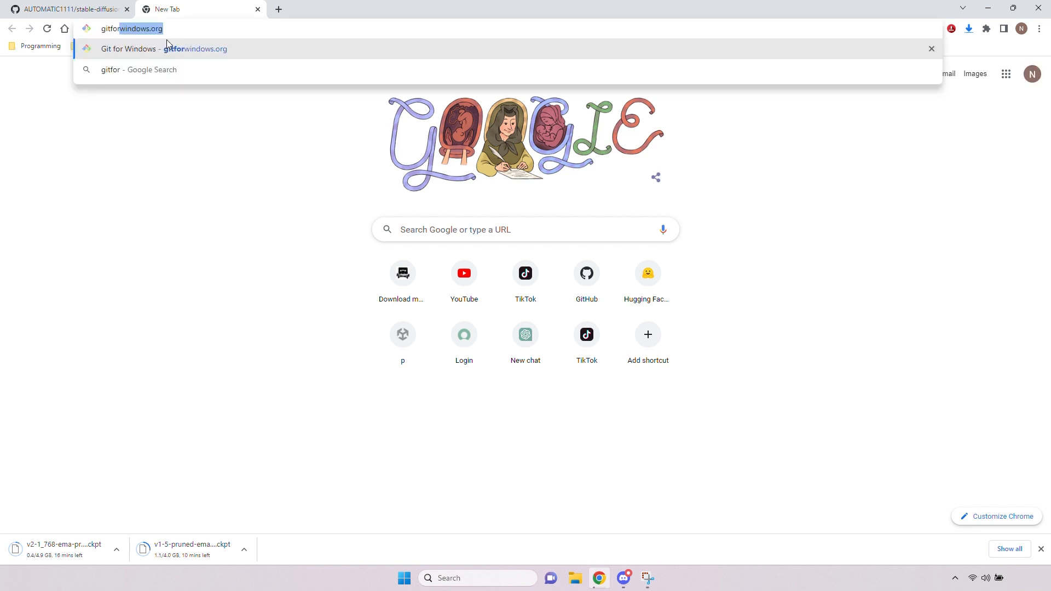
pyautogui.write('windows.org')
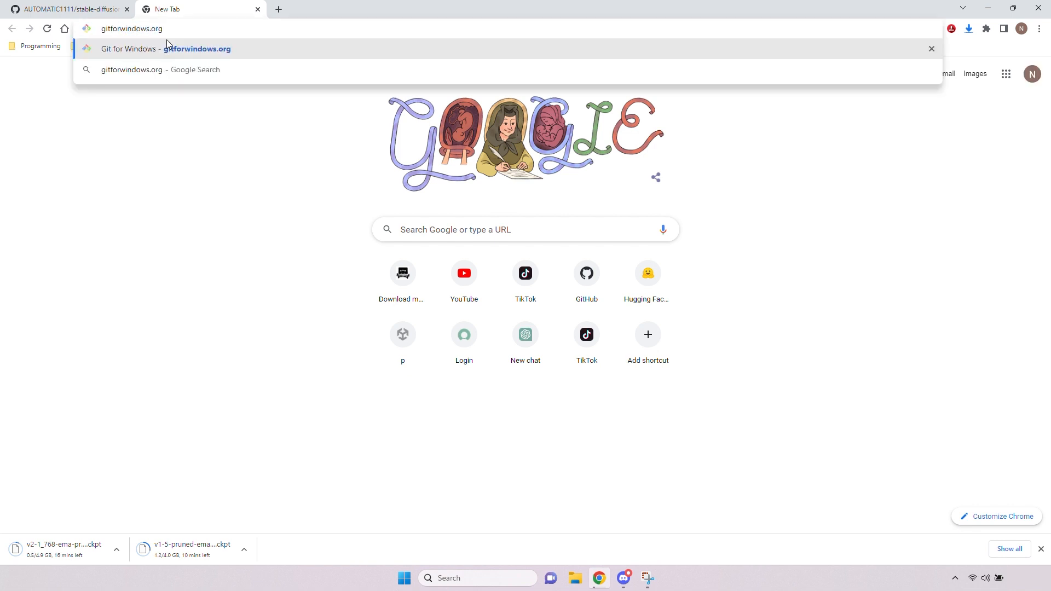
pyautogui.press('Return')
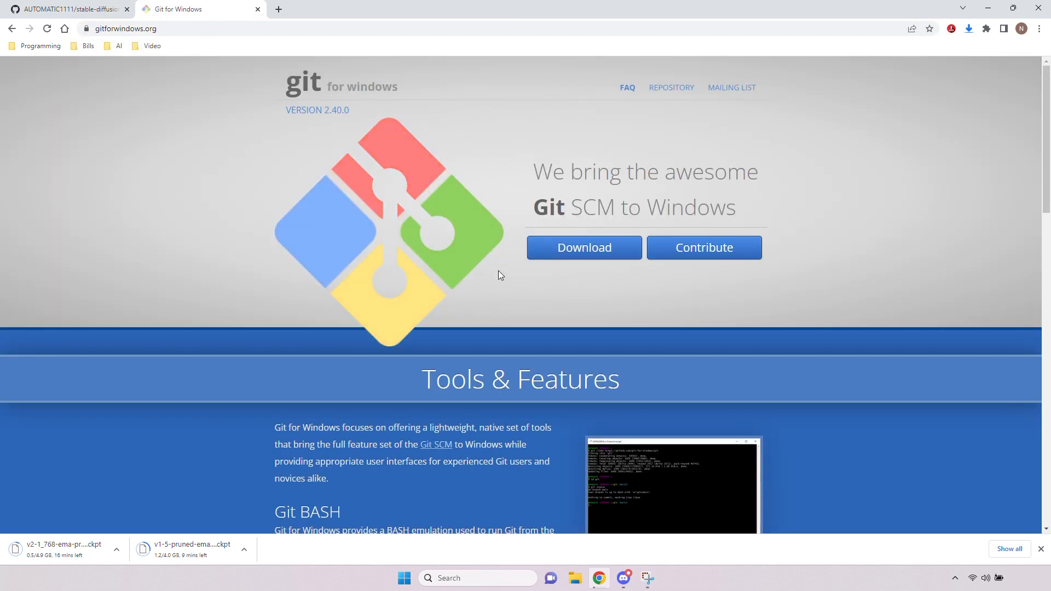
pyautogui.click(574, 253)
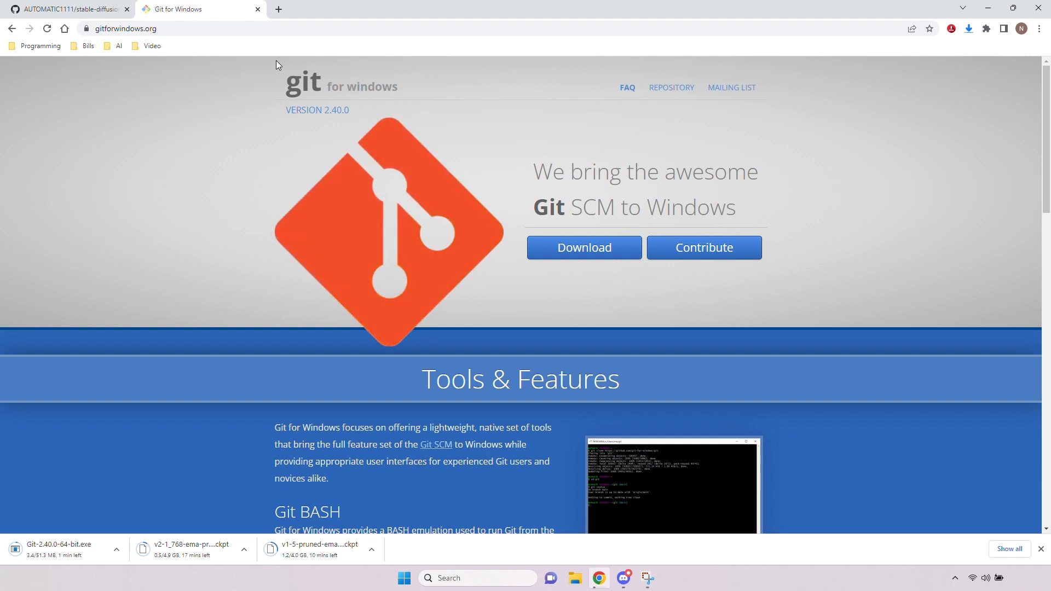
# Open python.org in a new browser tab and go to its page of all Python releases.
pyautogui.click(280, 12)
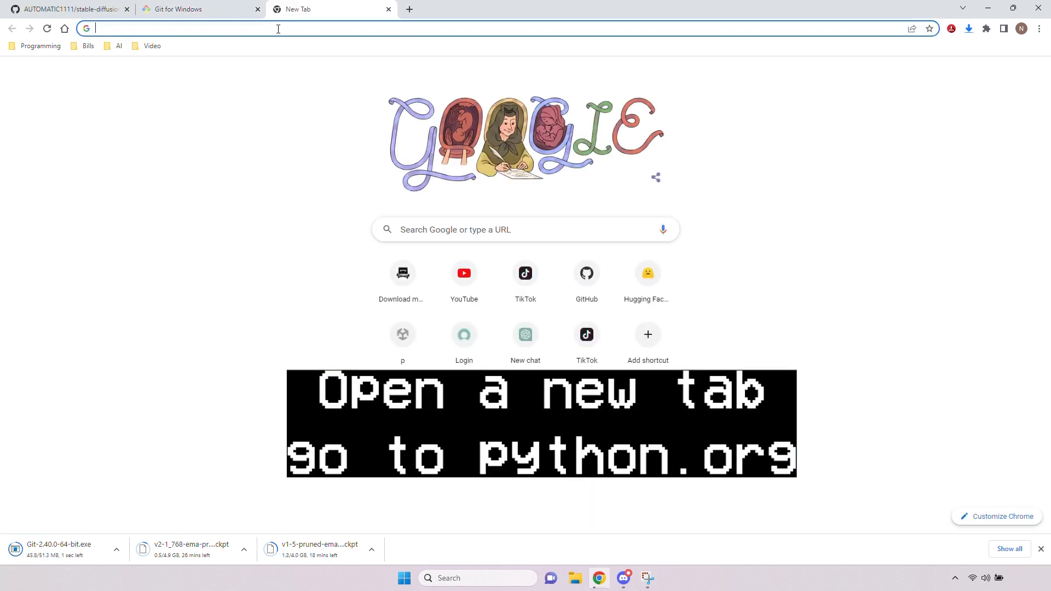
pyautogui.write('python.org')
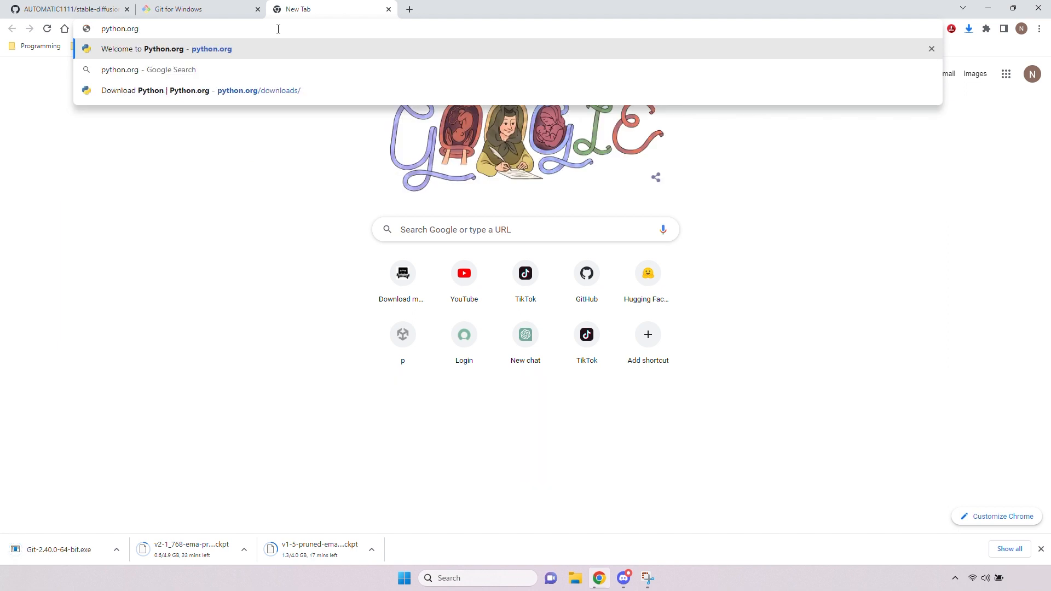
pyautogui.press('Return')
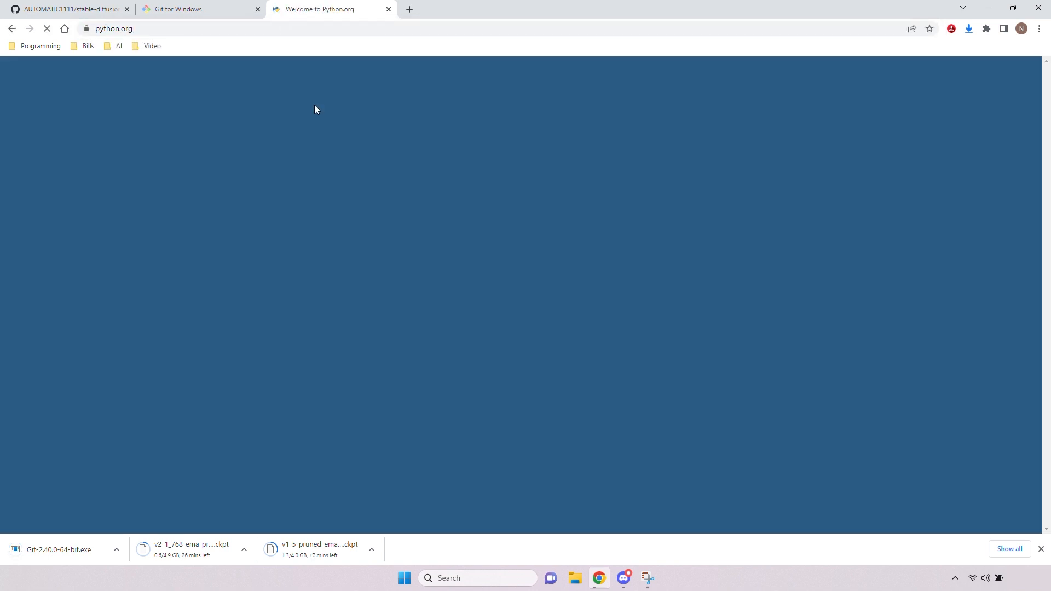
pyautogui.moveTo(369, 159)
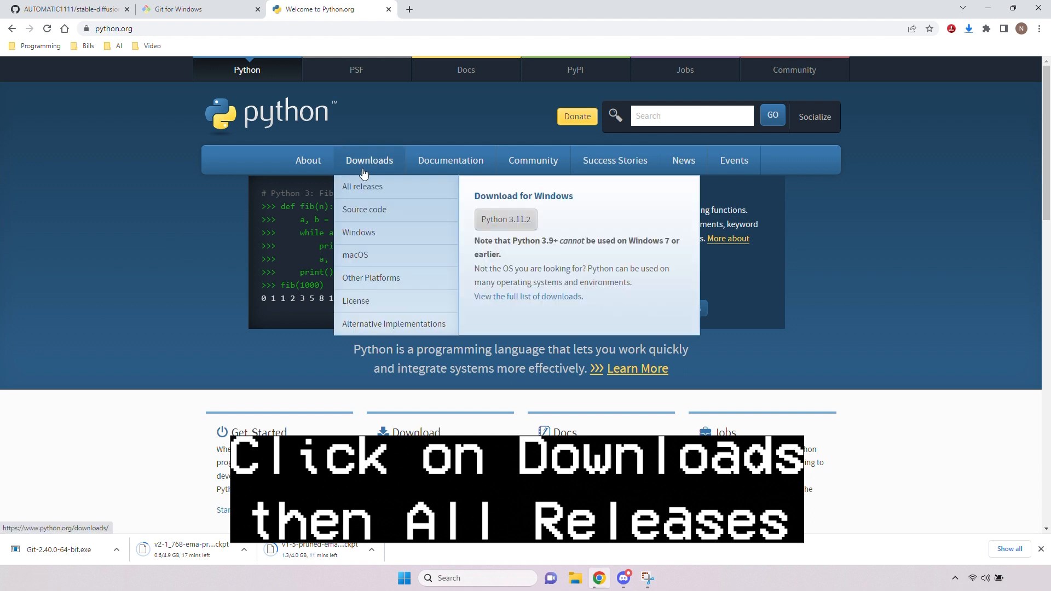
pyautogui.click(364, 186)
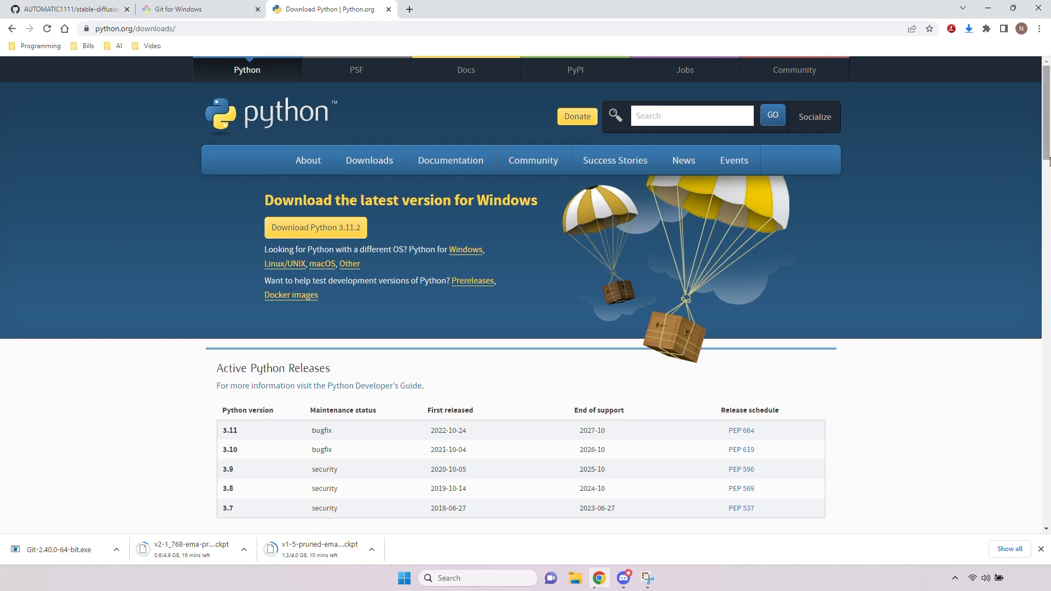
# Download the 64-bit Windows installer for Python 3.10.10 from the list of specific releases.
pyautogui.moveTo(1048, 159); pyautogui.dragTo(1047, 208)
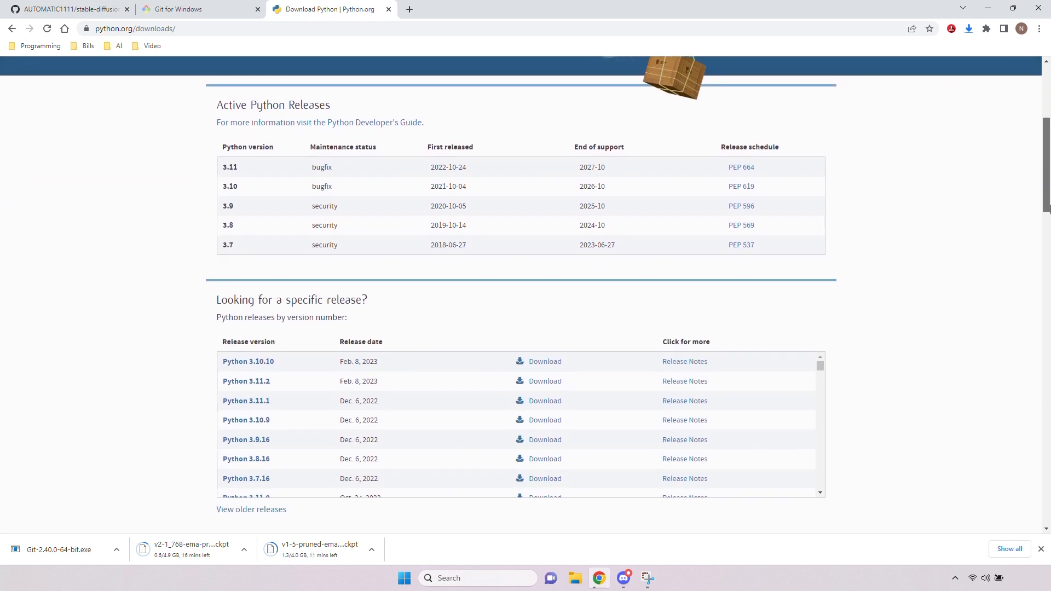
pyautogui.click(540, 363)
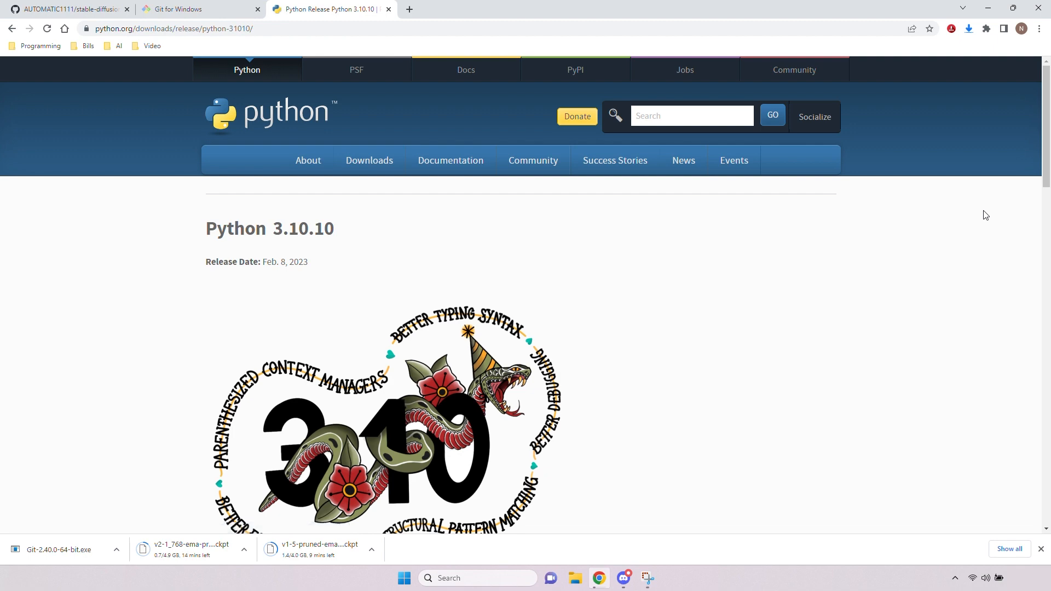
pyautogui.moveTo(1049, 144); pyautogui.dragTo(1049, 421)
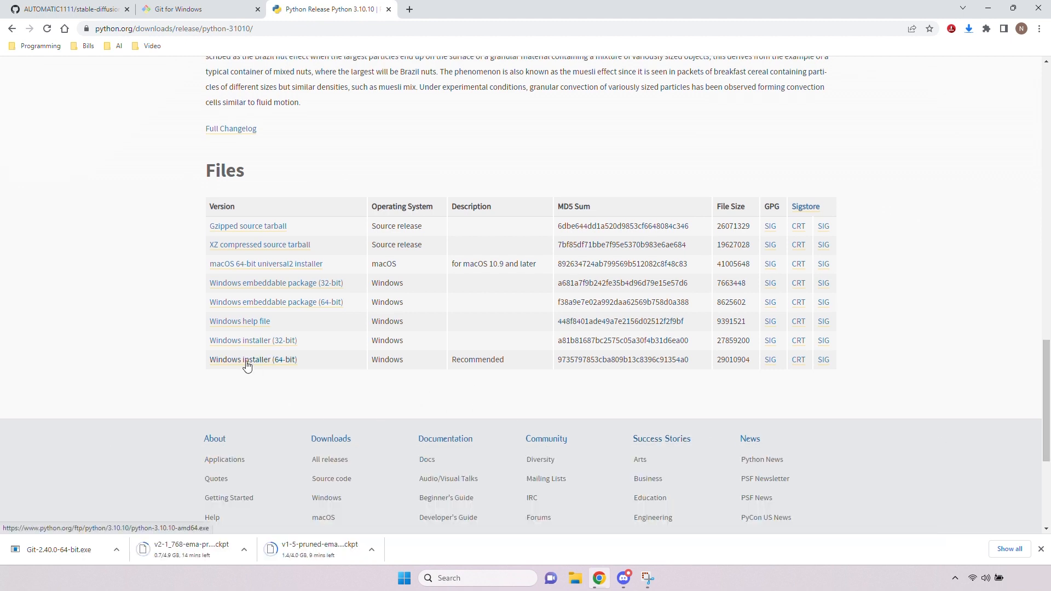
pyautogui.click(247, 363)
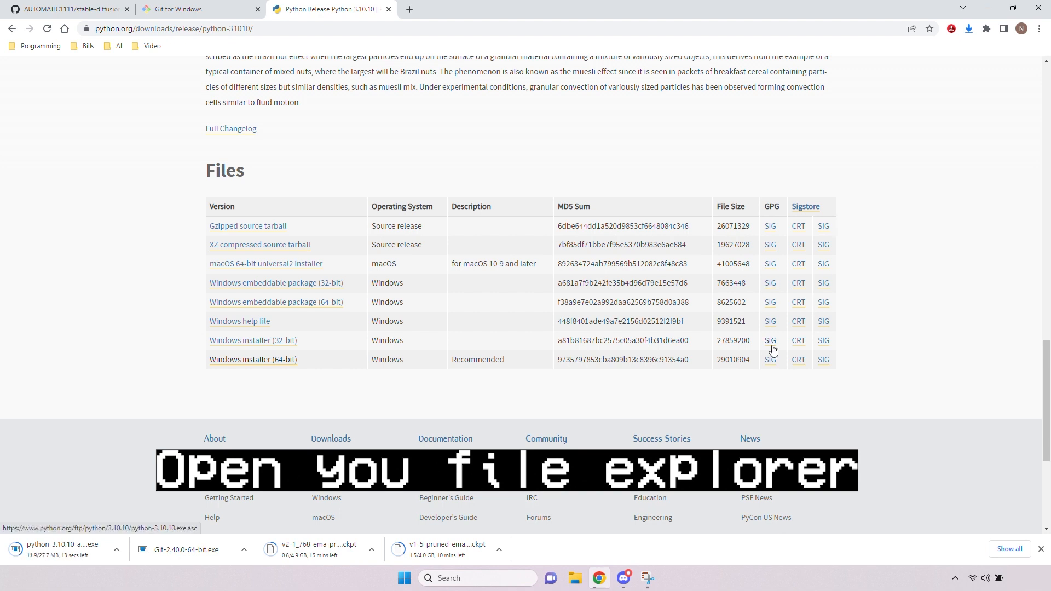
# In File Explorer, create a new folder named AI on the 2nd HD (D:) drive.
pyautogui.click(574, 584)
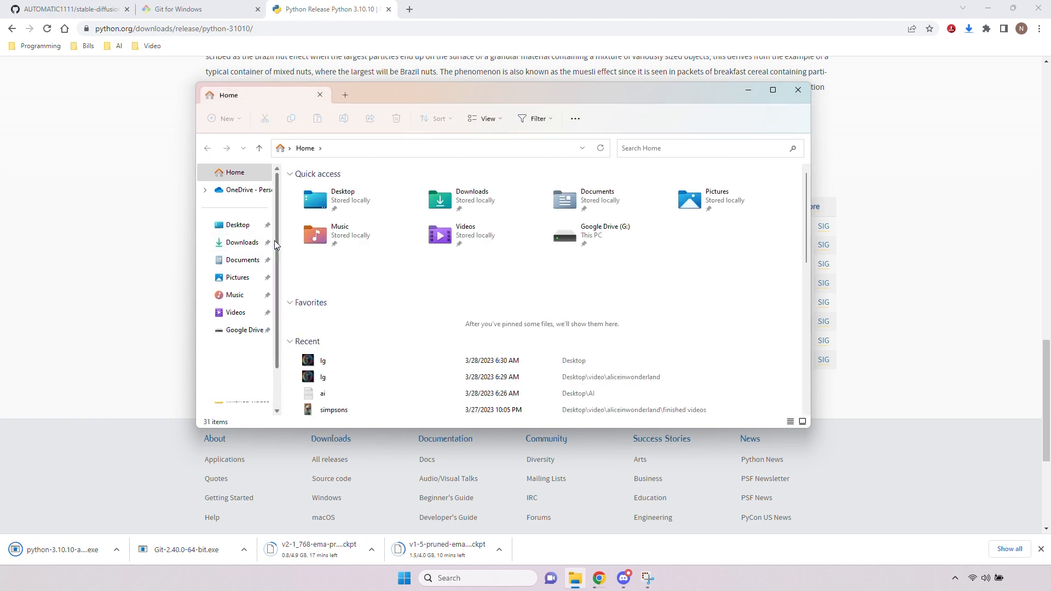
pyautogui.scroll(-2, 276, 242)
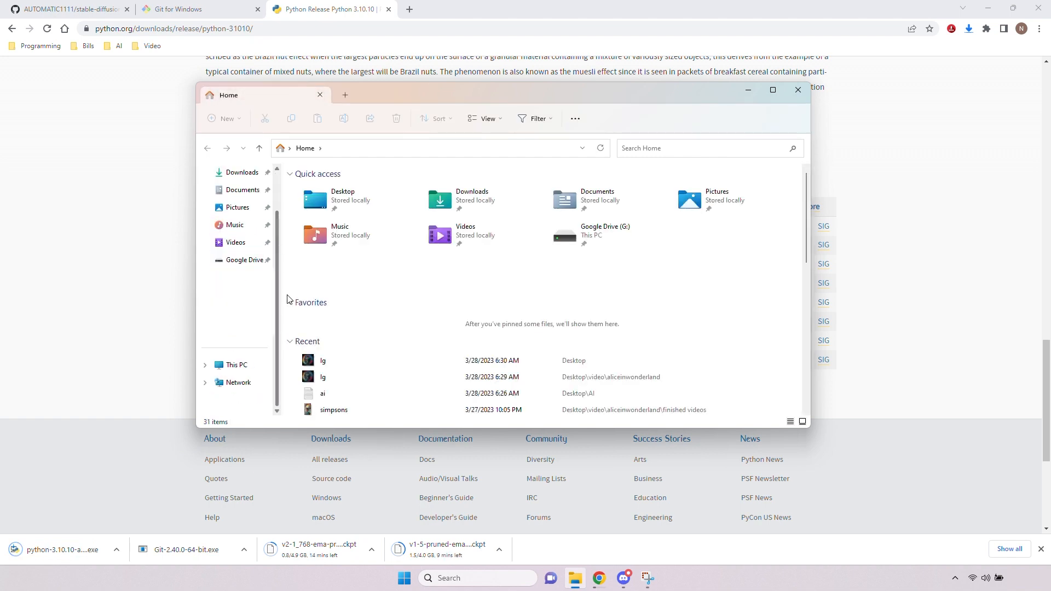
pyautogui.click(244, 364)
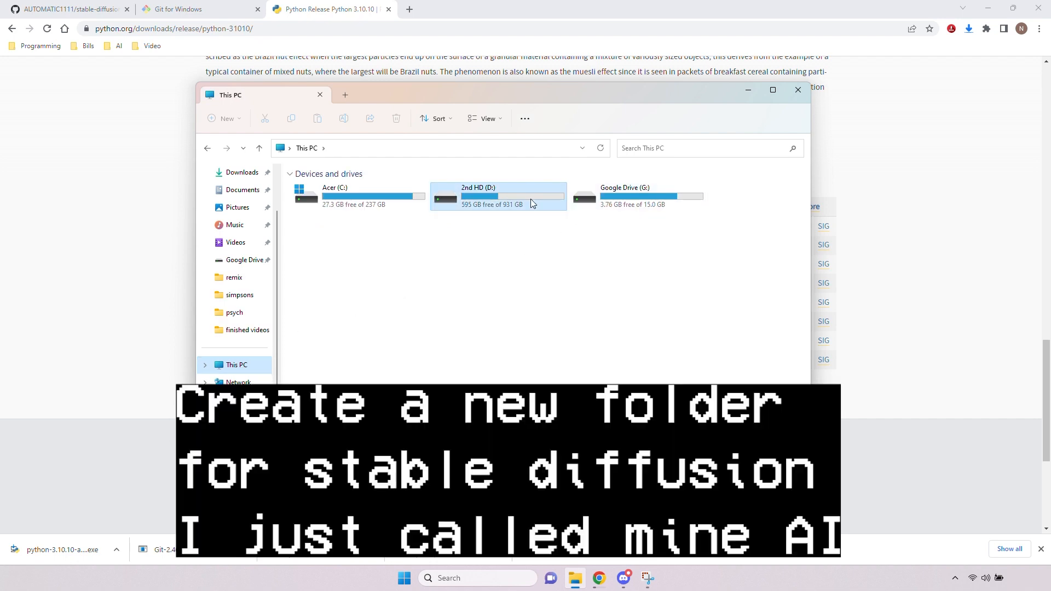
pyautogui.doubleClick(531, 198)
pyautogui.rightClick(434, 319)
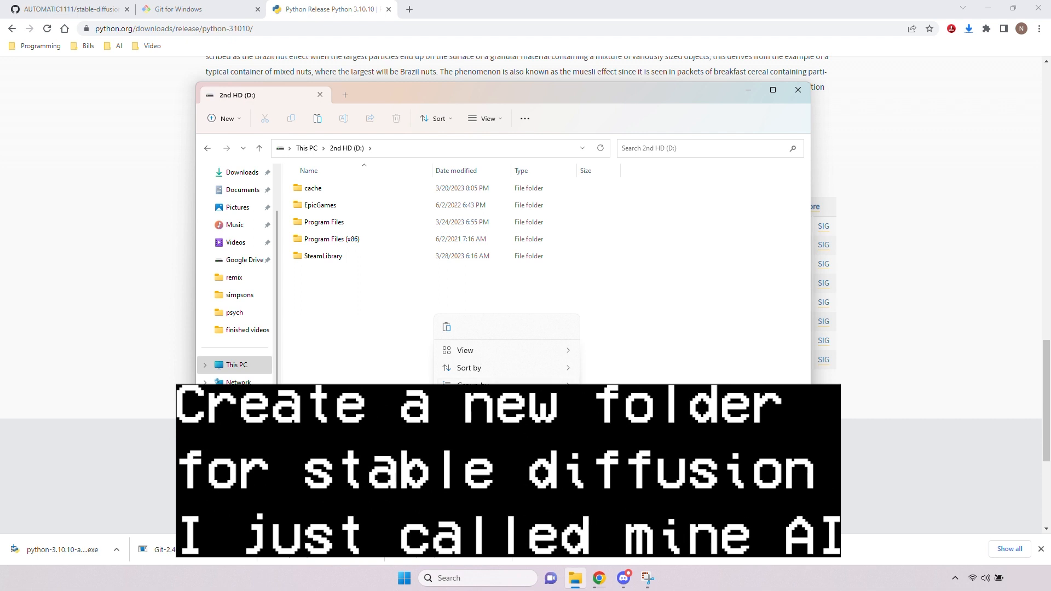
pyautogui.moveTo(471, 406)
pyautogui.click(663, 147)
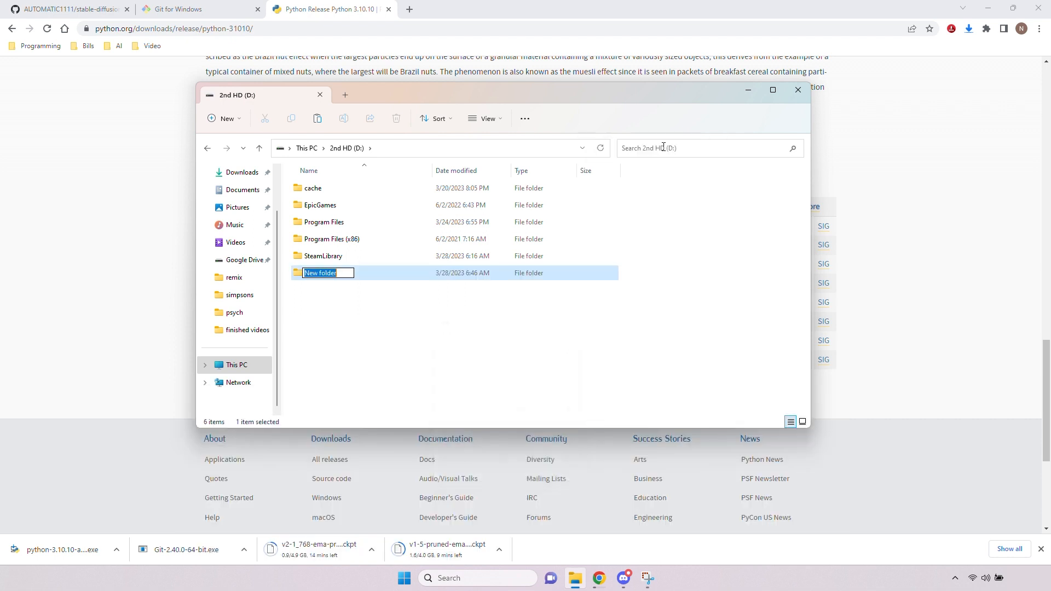
pyautogui.write('AI')
pyautogui.press('Return')
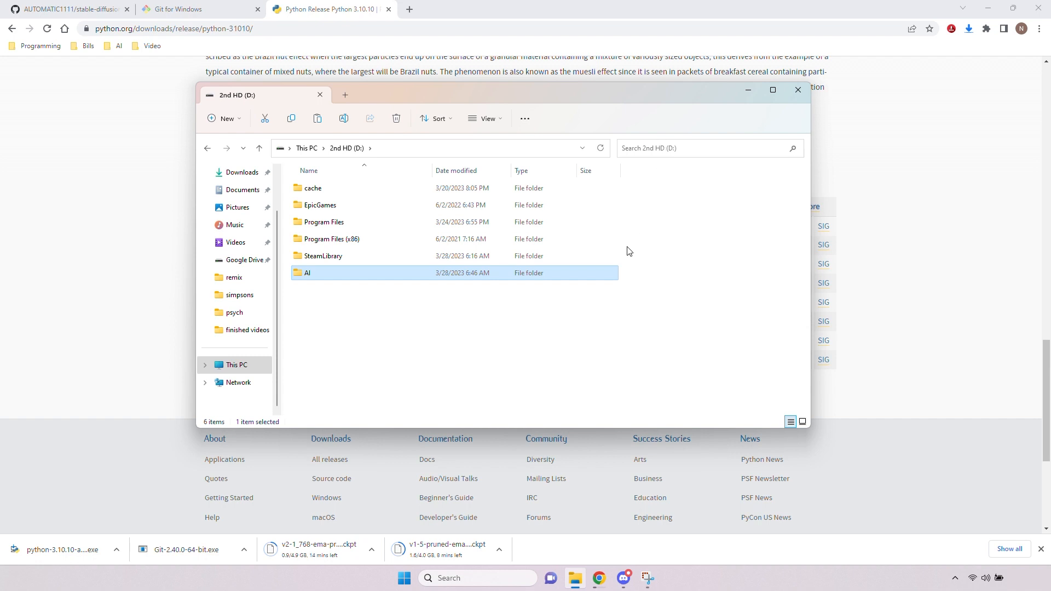
# Run the downloaded Git 2.40.0 installer, accept the licence and agree to install into the existing C:\Program Files\Git folder.
pyautogui.click(153, 274)
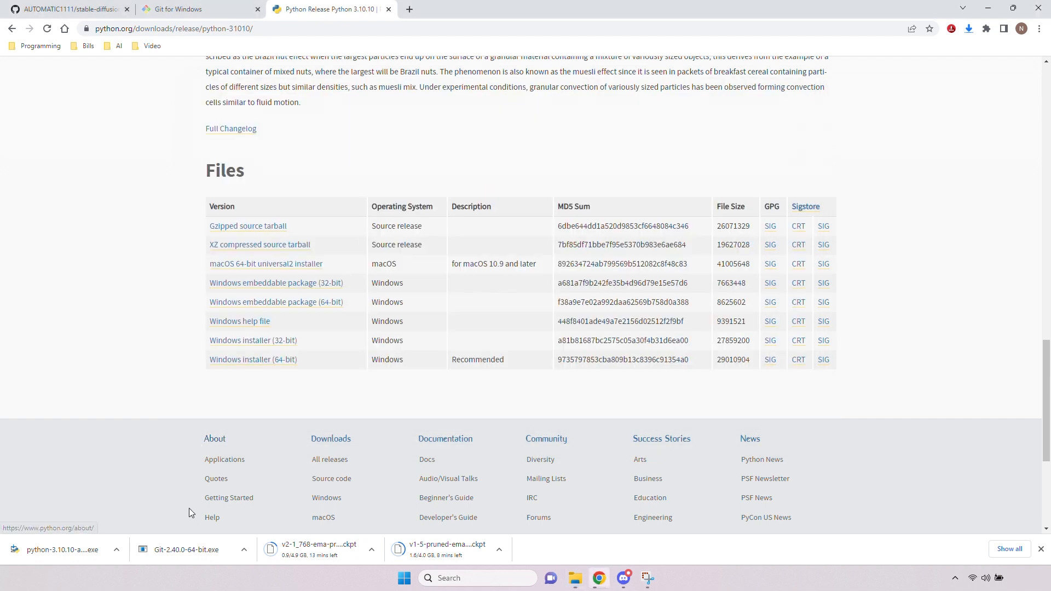
pyautogui.click(175, 547)
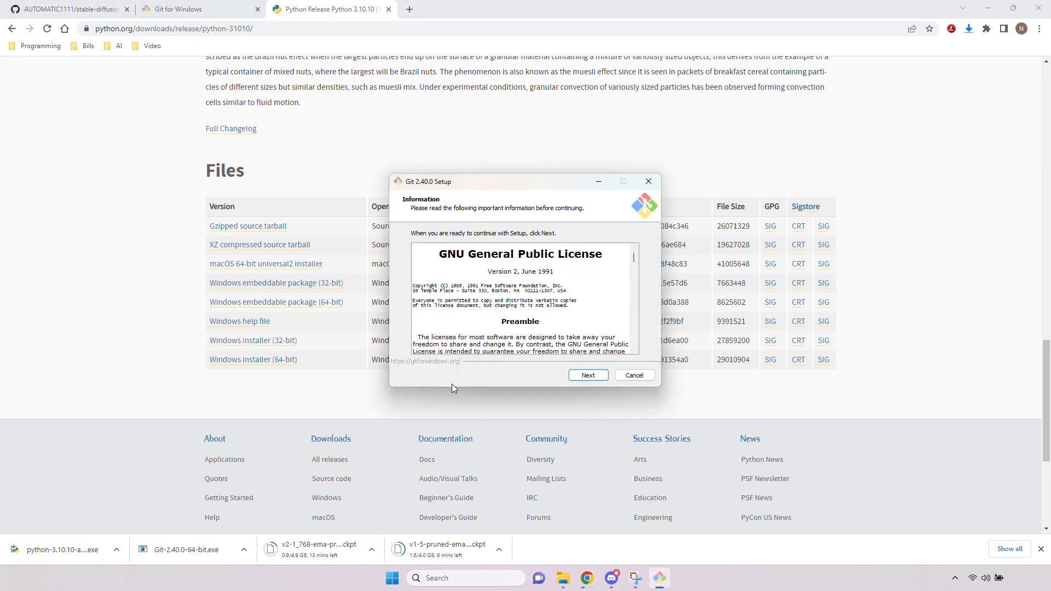
pyautogui.click(597, 378)
pyautogui.click(600, 381)
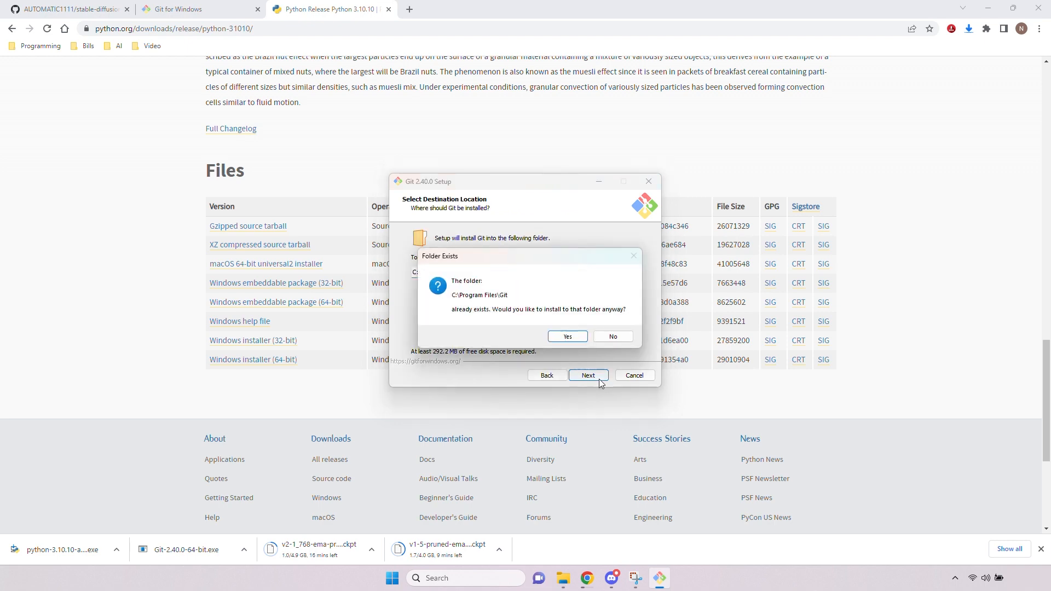
pyautogui.click(572, 338)
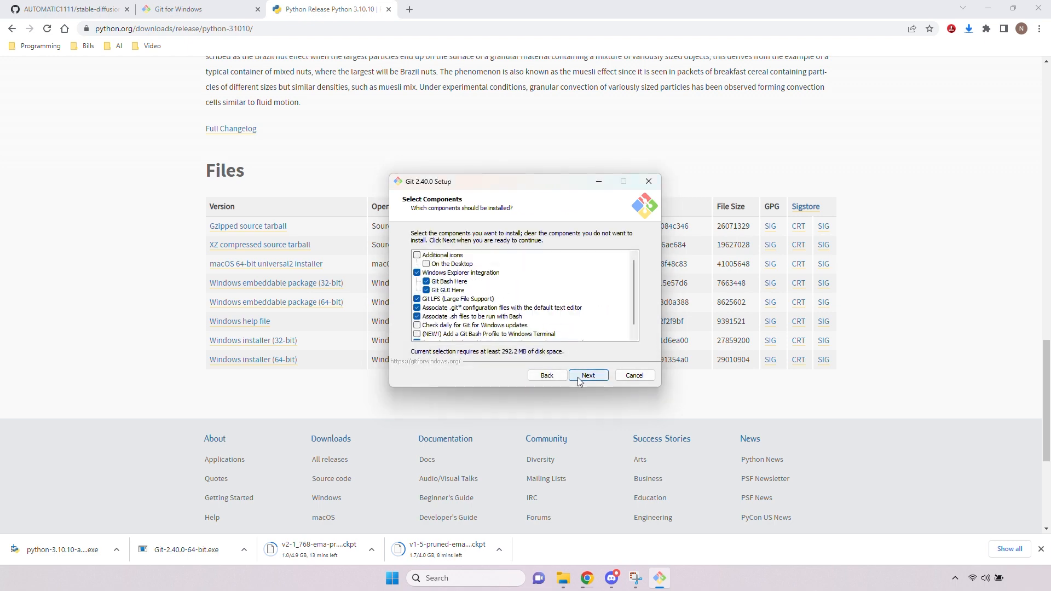
# Keep the default components and options on the remaining Git setup pages and start the installation.
pyautogui.click(579, 380)
pyautogui.click(580, 380)
pyautogui.click(579, 380)
pyautogui.click(579, 380)
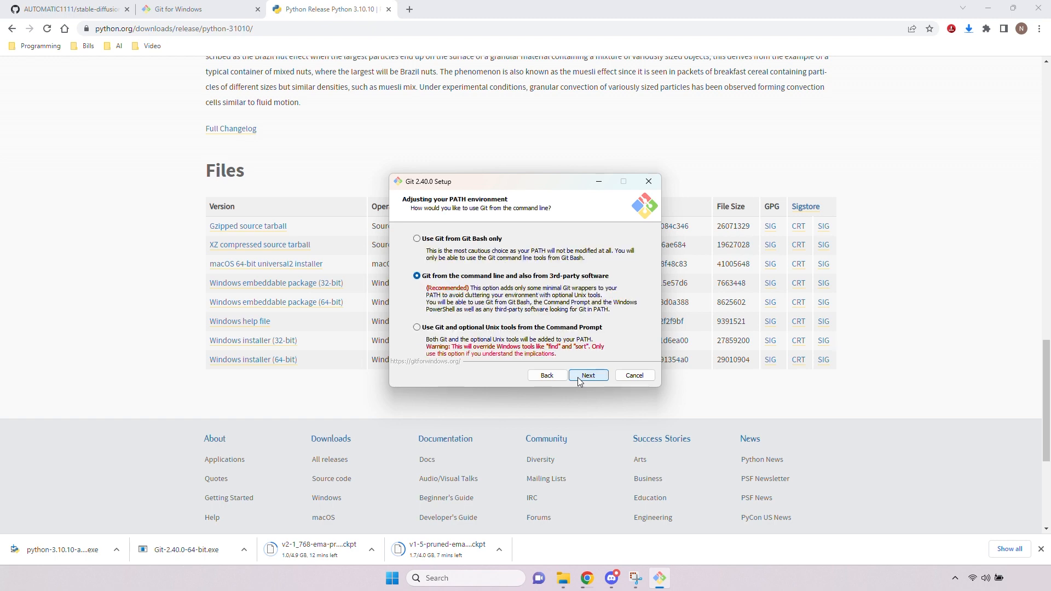
pyautogui.click(579, 380)
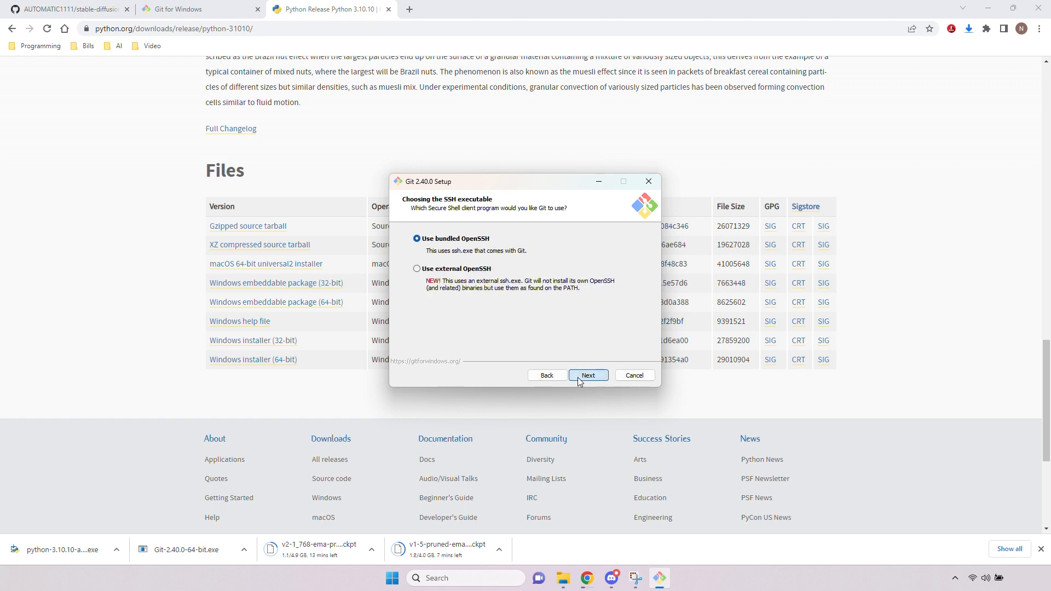
pyautogui.click(579, 379)
pyautogui.click(579, 380)
pyautogui.click(579, 380)
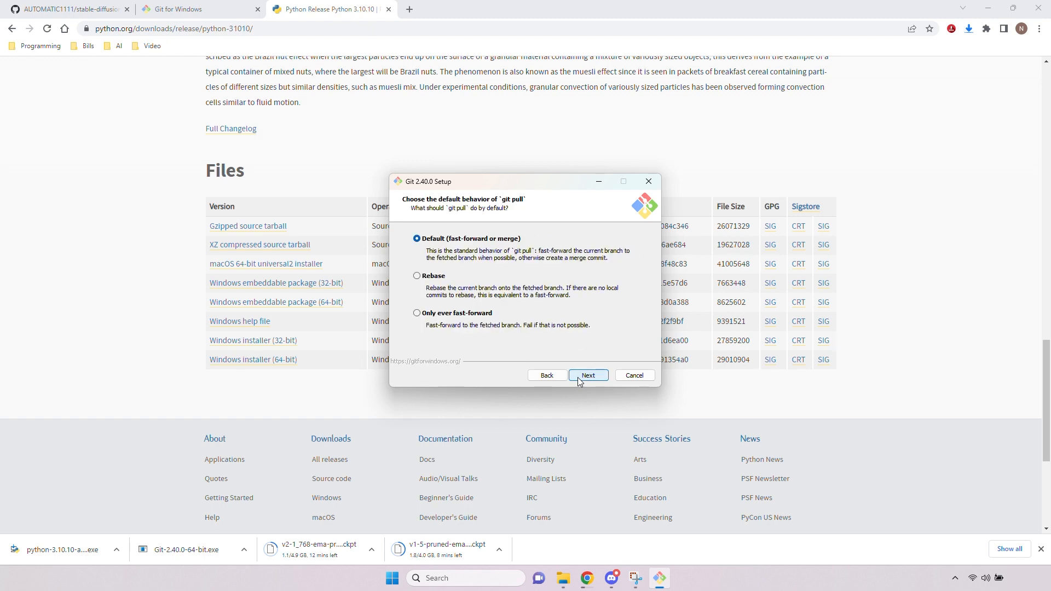
pyautogui.click(579, 380)
pyautogui.click(579, 380)
pyautogui.click(578, 378)
pyautogui.click(579, 377)
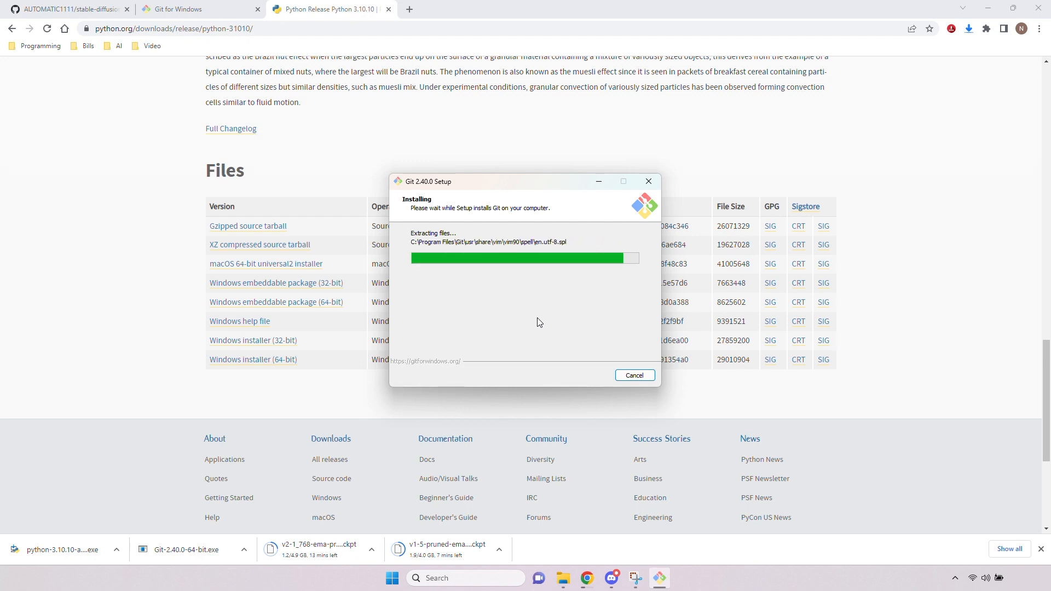
# Finish the Git setup with the Launch Git Bash option enabled.
pyautogui.hotkey('alt', 'Tab')
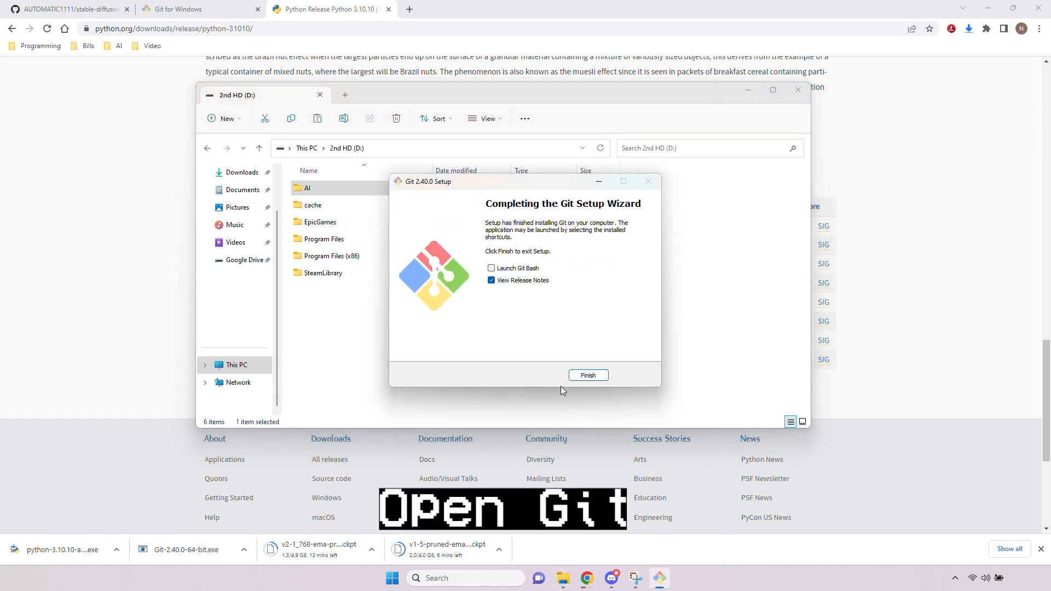
pyautogui.click(491, 269)
pyautogui.click(587, 375)
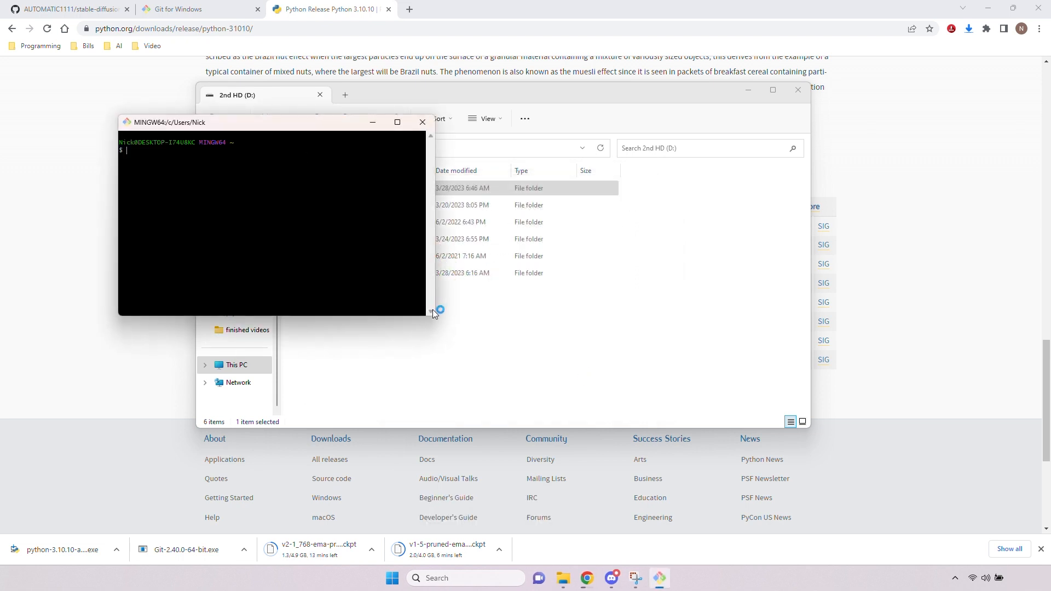
# In File Explorer, copy the path of the AI folder on the 2nd HD (D:) drive.
pyautogui.click(491, 309)
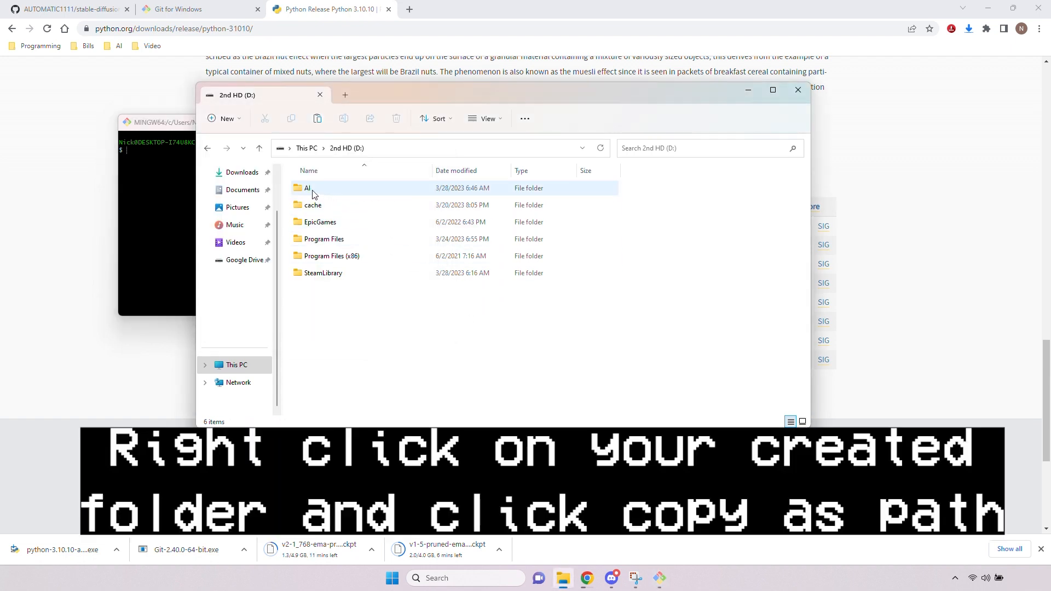
pyautogui.rightClick(306, 190)
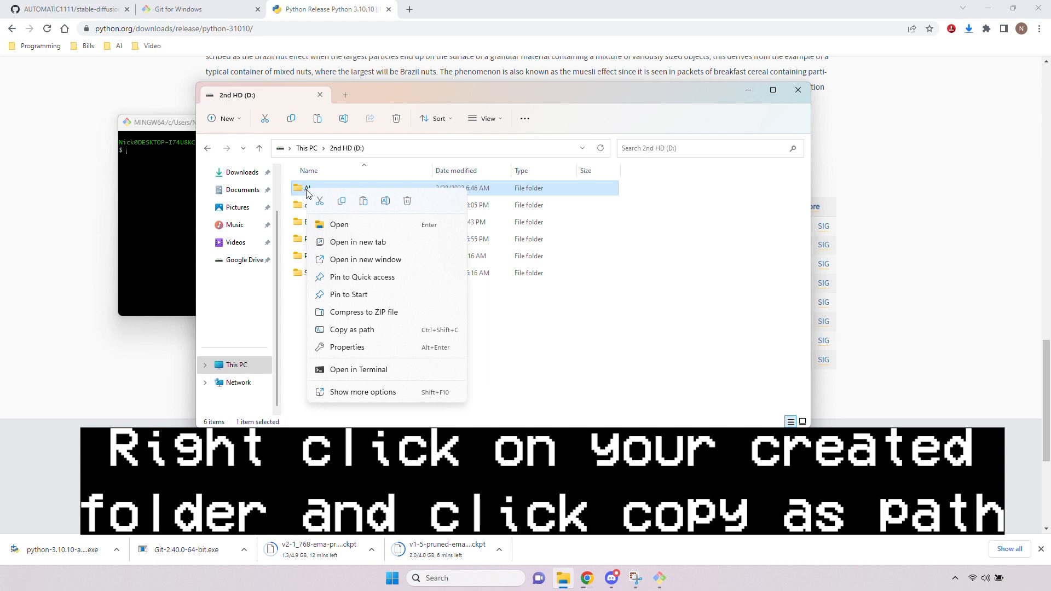
pyautogui.click(346, 335)
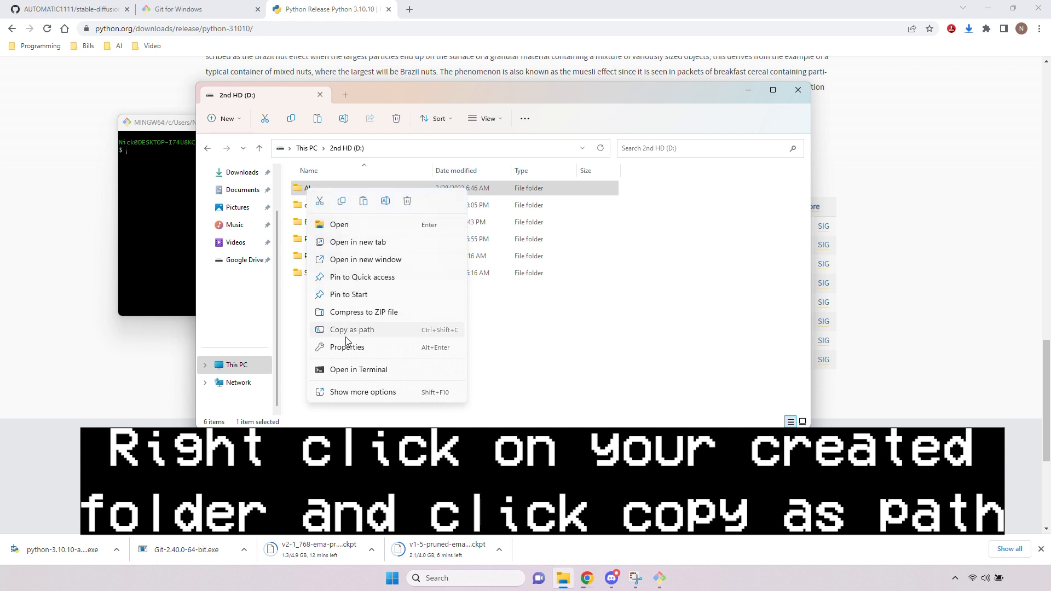
# In the Git Bash window, change the working directory to the copied path with cd "D:\AI".
pyautogui.click(166, 244)
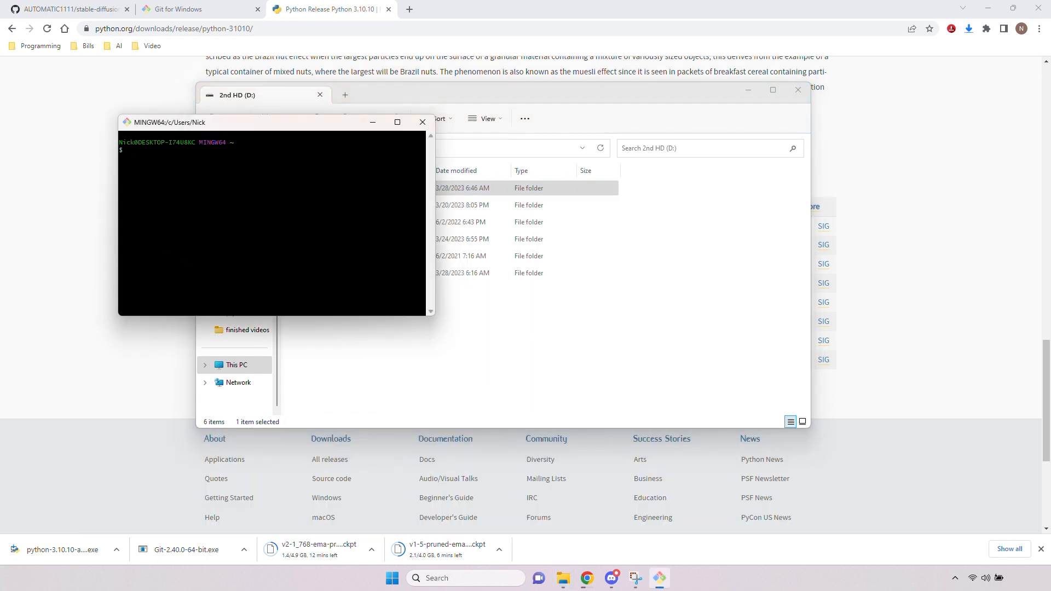
pyautogui.write('cd')
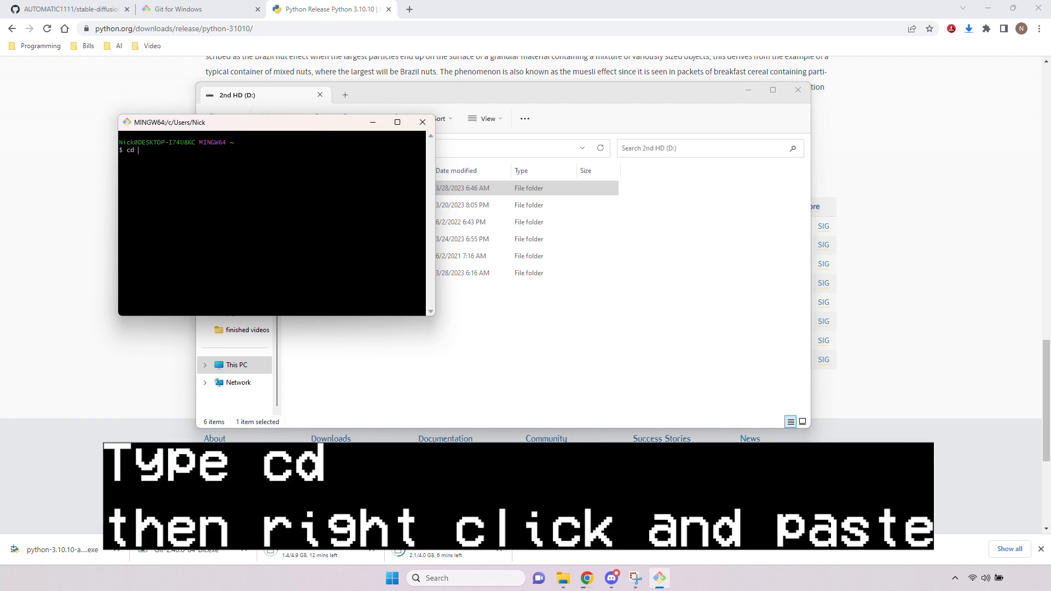
pyautogui.rightClick(147, 153)
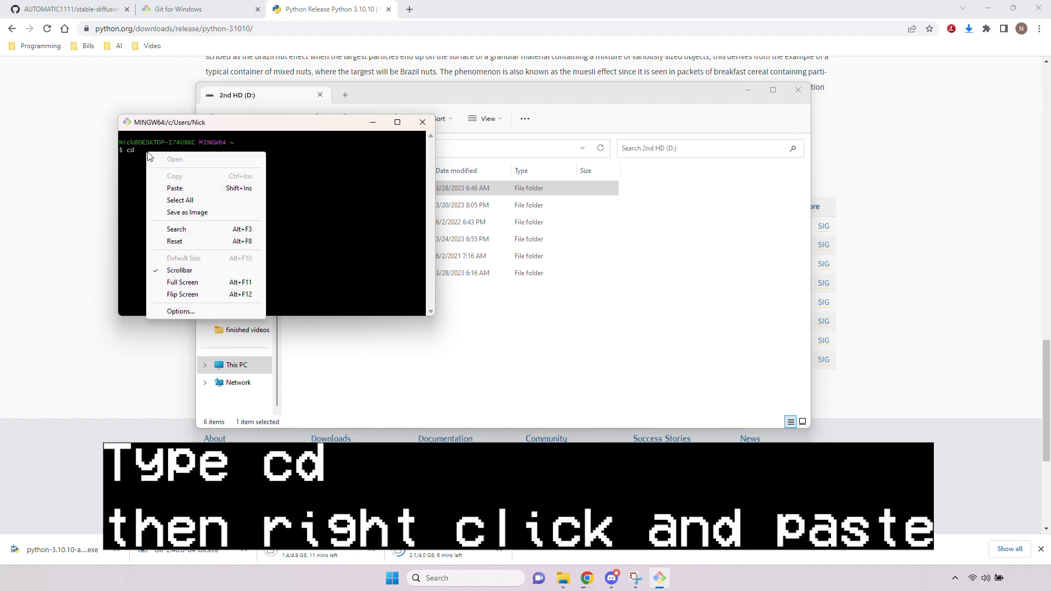
pyautogui.click(174, 188)
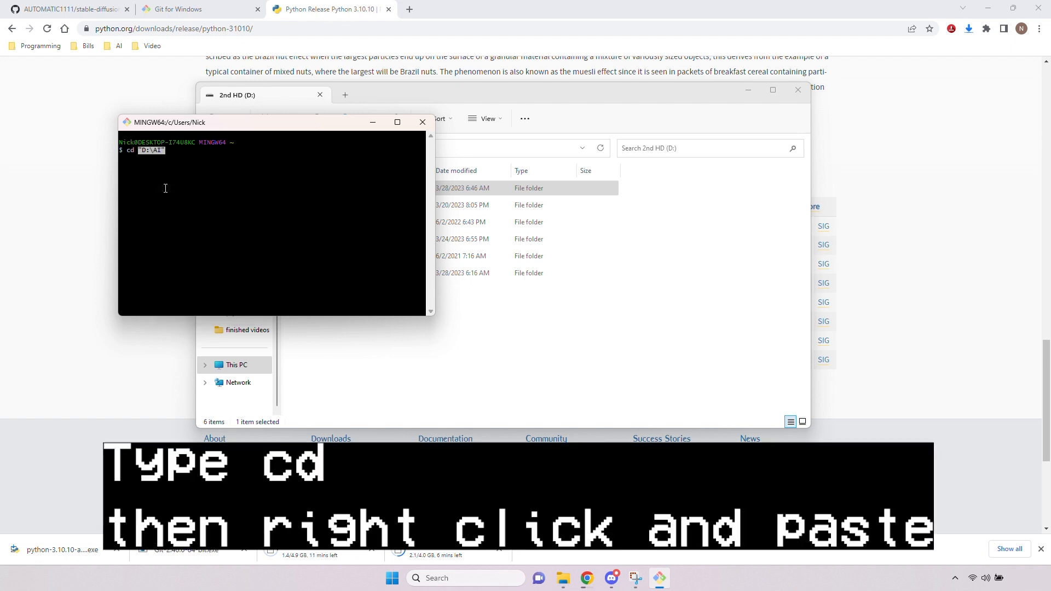
pyautogui.press('Return')
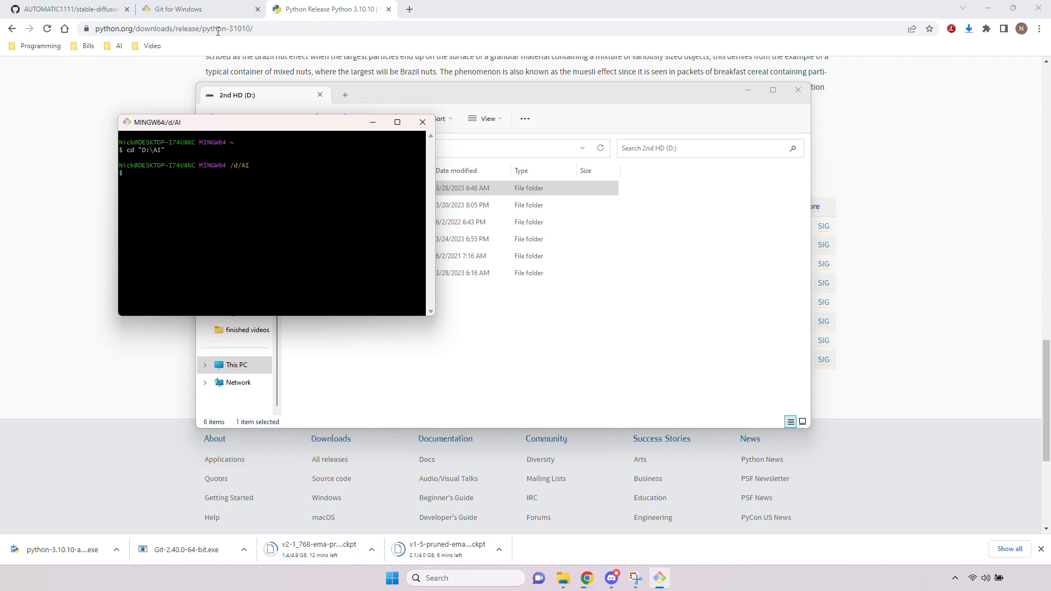
# Switch to the browser and copy the HTTPS clone address of the AUTOMATIC1111/stable-diffusion-webui repository on GitHub.
pyautogui.click(94, 11)
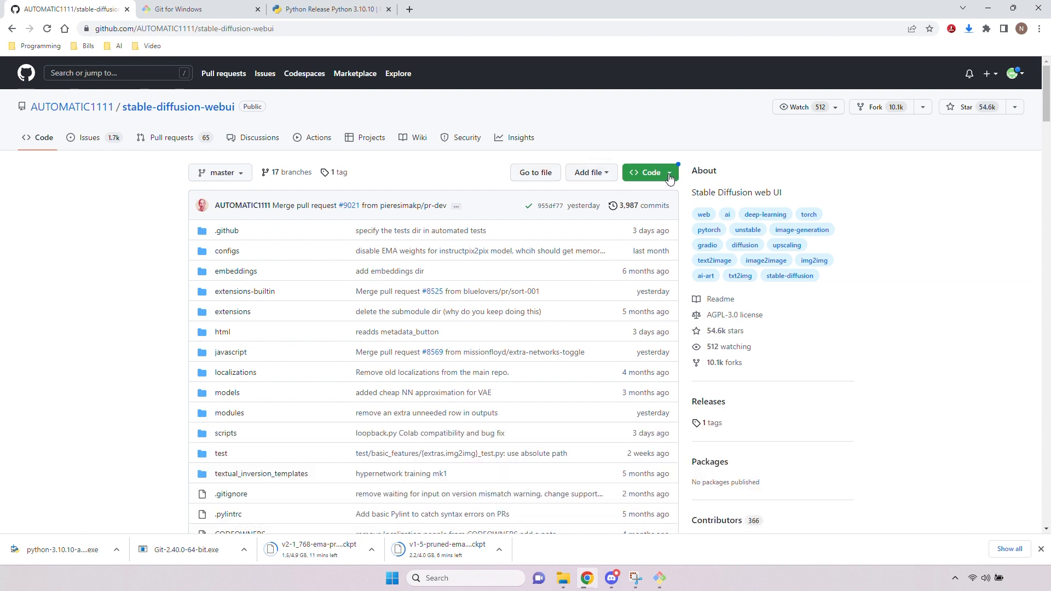
pyautogui.click(669, 174)
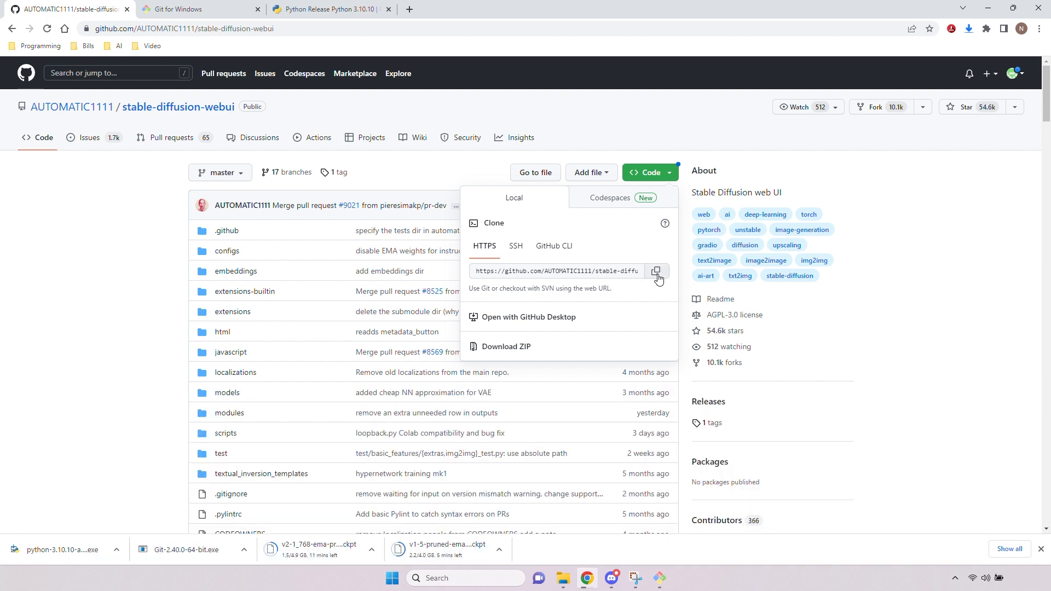
pyautogui.click(656, 272)
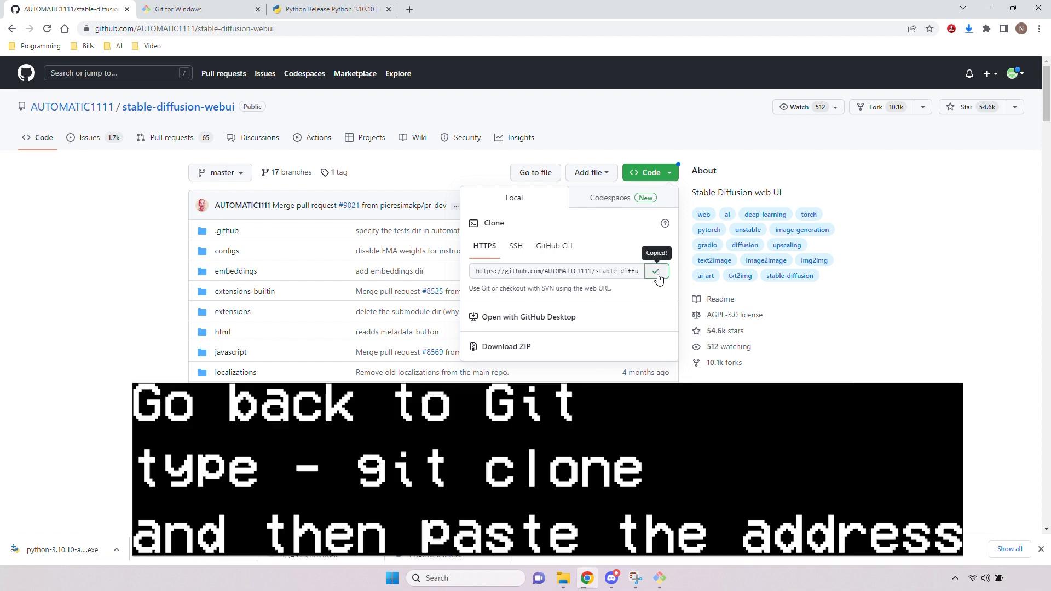
pyautogui.click(659, 578)
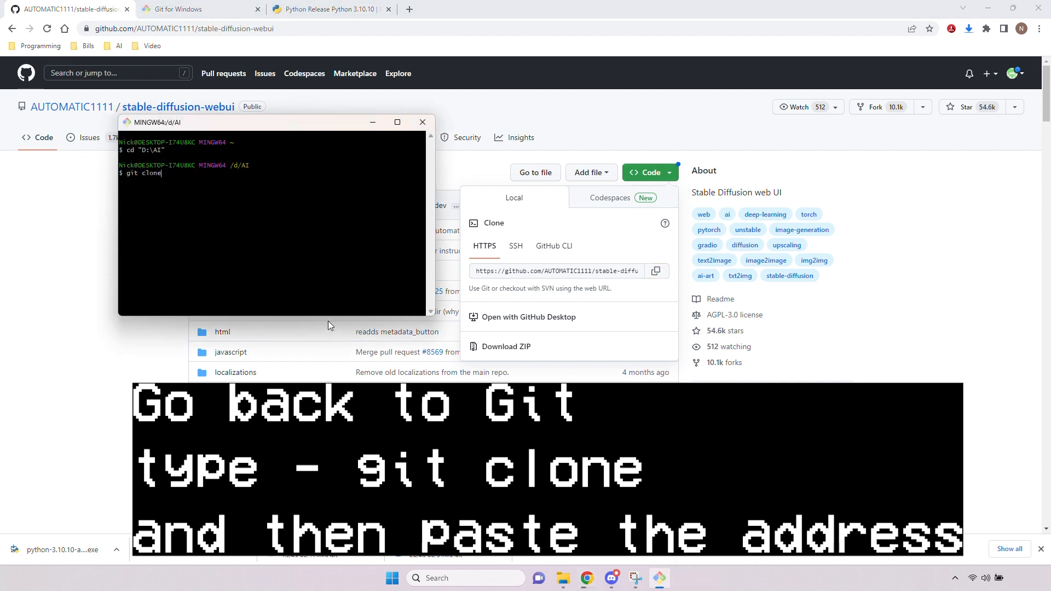
pyautogui.rightClick(182, 176)
pyautogui.click(205, 212)
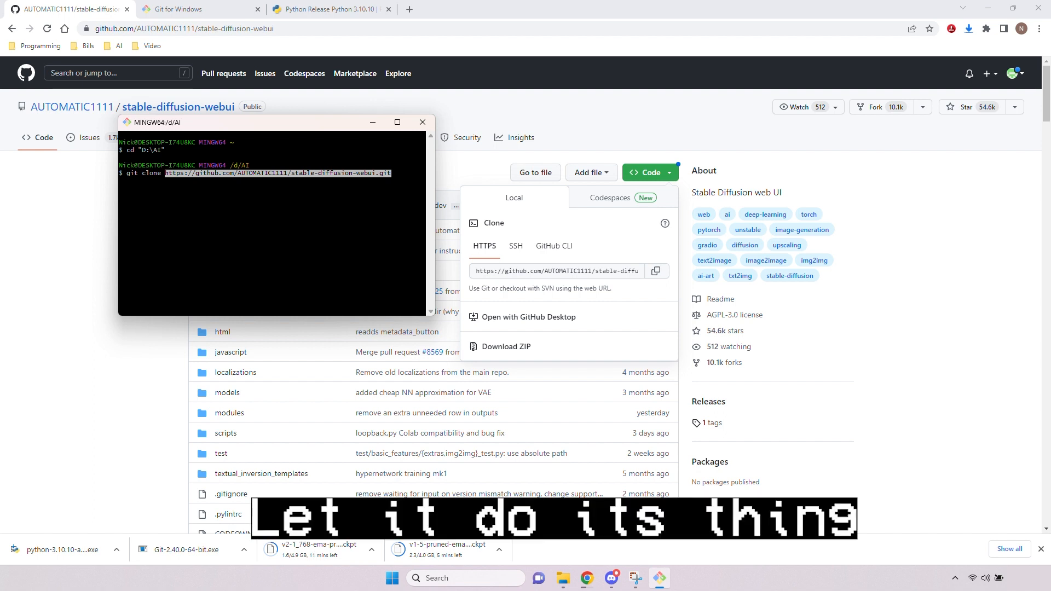
pyautogui.press('Return')
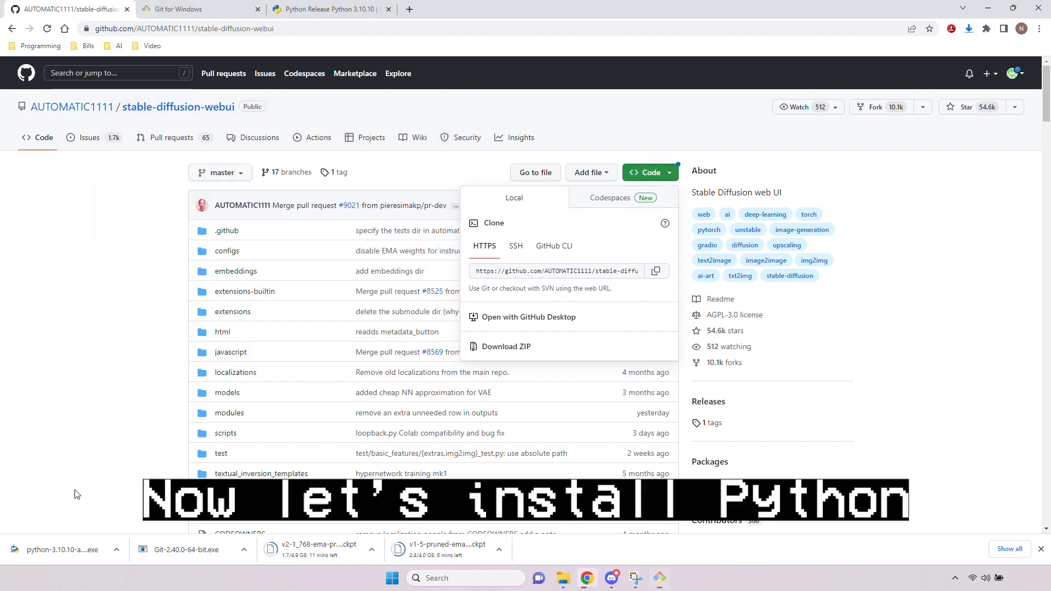
# Run the downloaded Python 3.10.10 installer, enable adding python.exe to PATH, install with the default settings and close the setup.
pyautogui.click(77, 495)
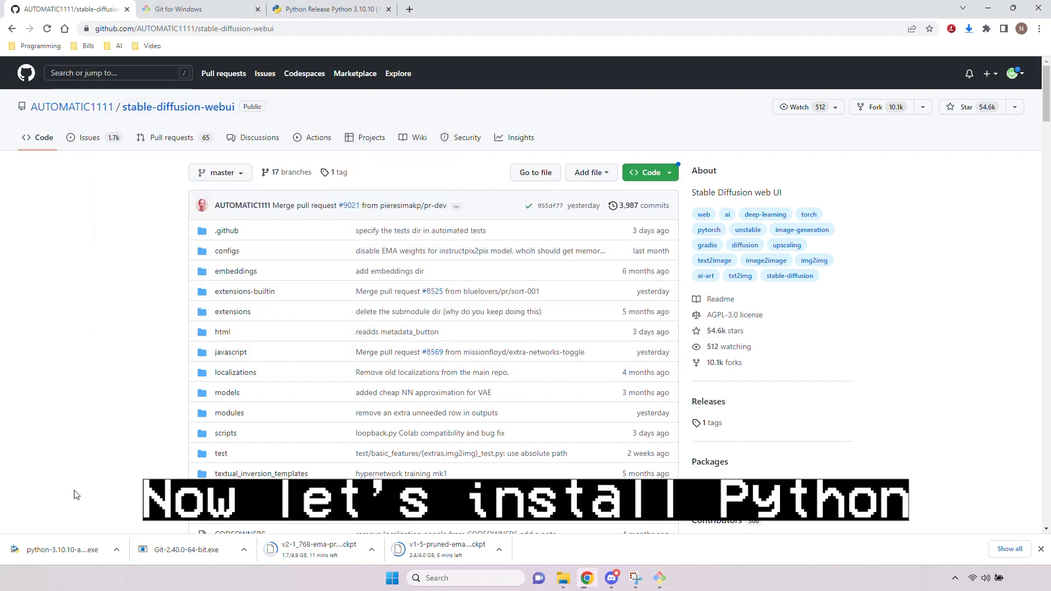
pyautogui.click(75, 552)
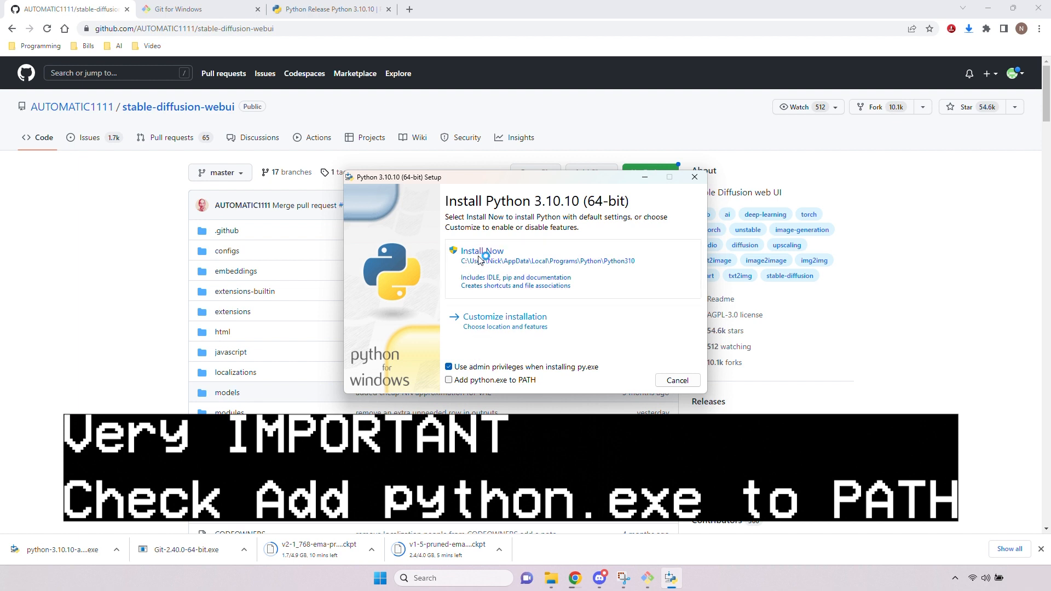
pyautogui.click(449, 380)
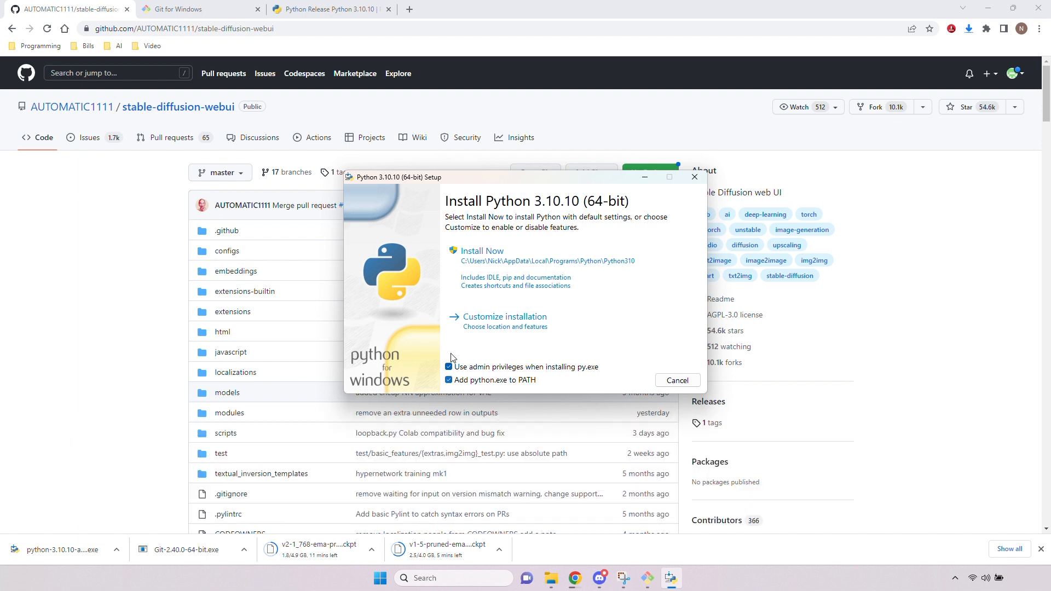
pyautogui.click(480, 264)
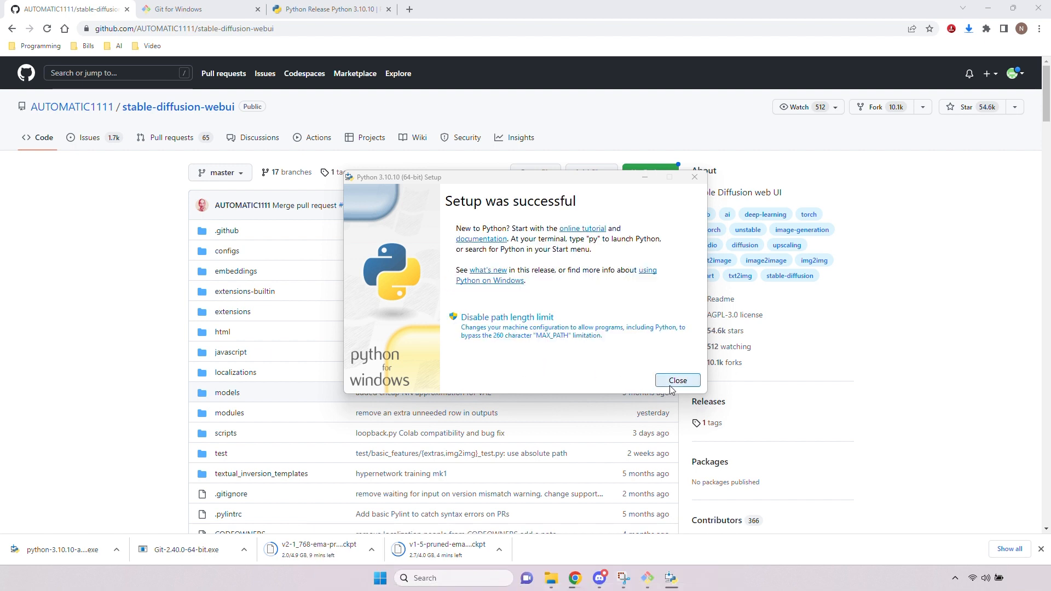
pyautogui.click(670, 386)
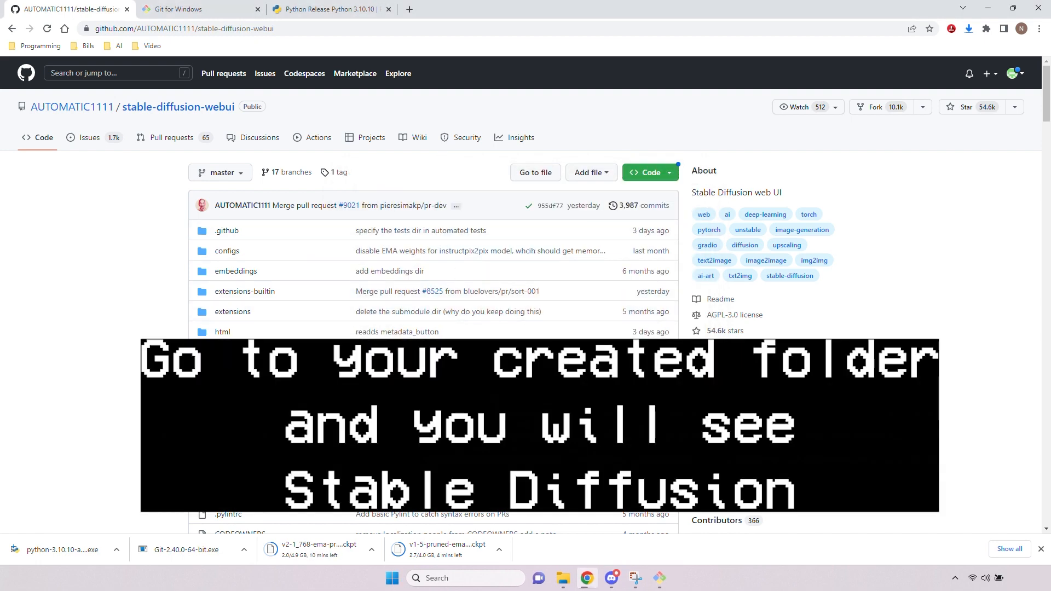
# In File Explorer, open the stable-diffusion-webui folder inside the AI folder on the D: drive.
pyautogui.click(563, 578)
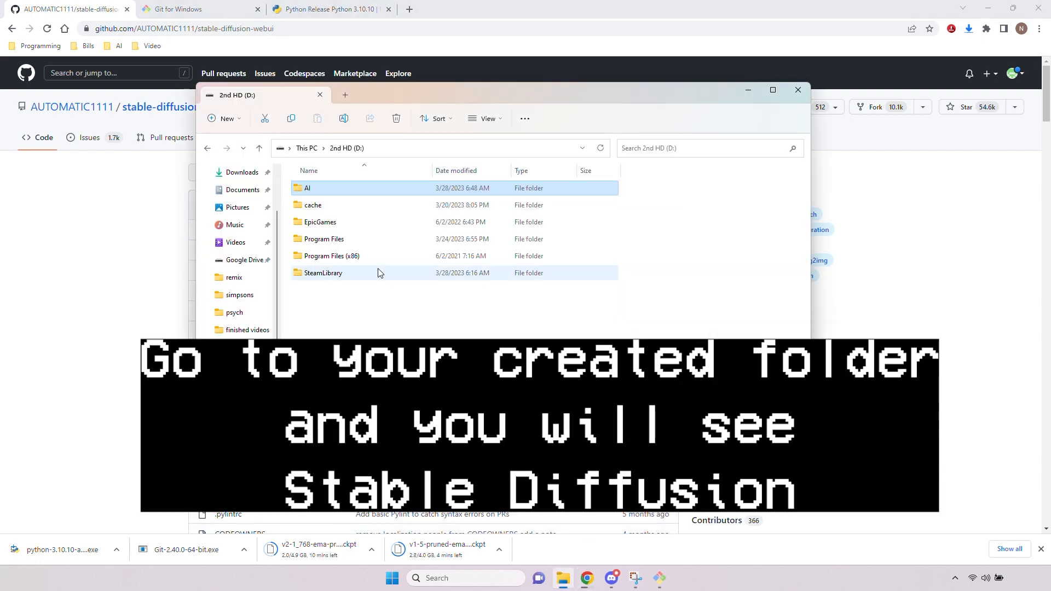
pyautogui.doubleClick(296, 189)
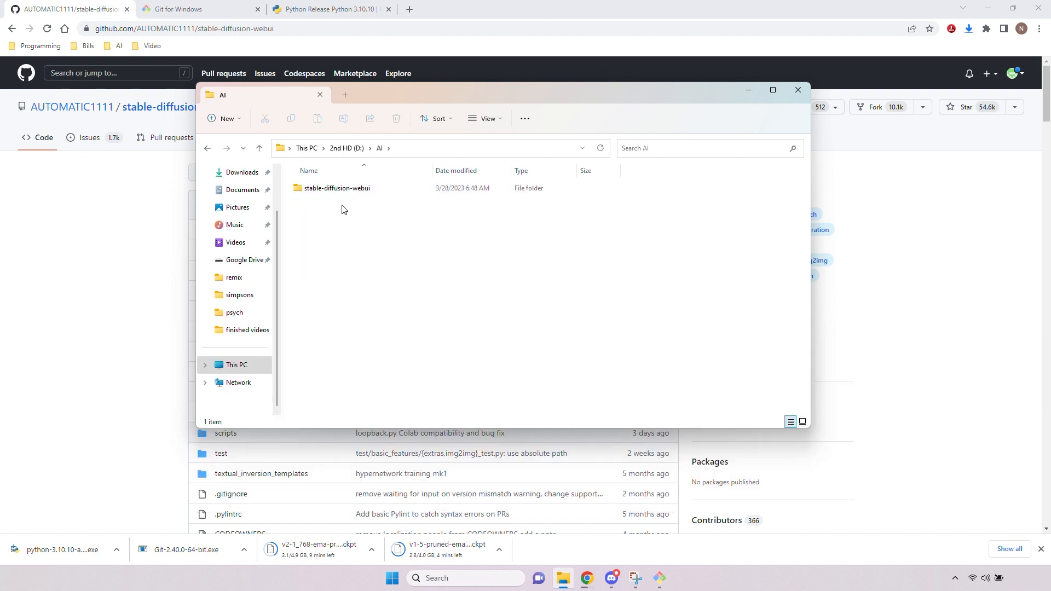
pyautogui.doubleClick(331, 195)
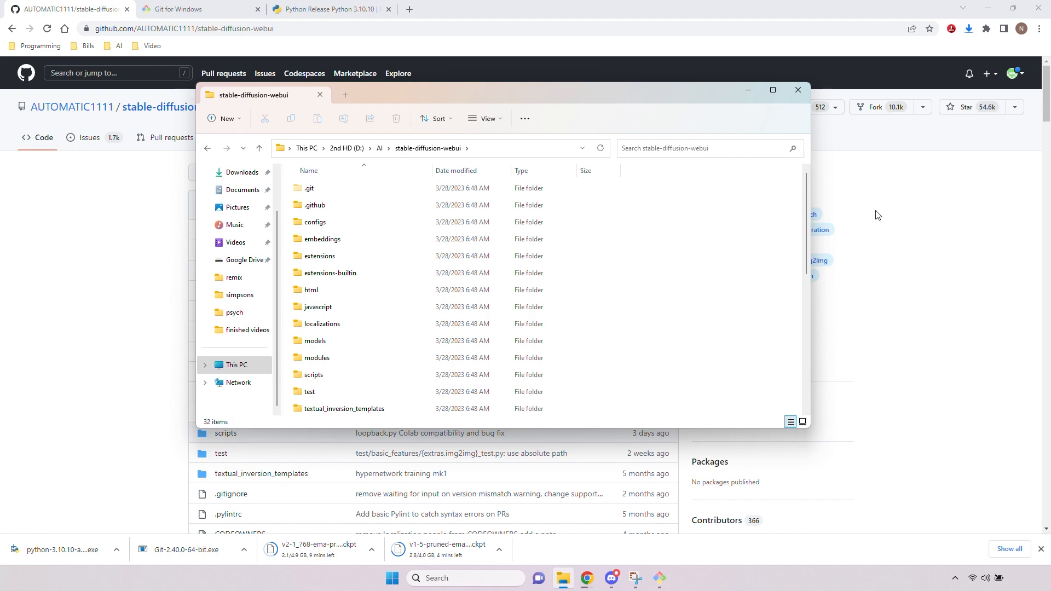
# Try to close Chrome, choose to continue the downloads, and show v1-5-pruned-emaonly.ckpt in its download folder.
pyautogui.click(1036, 10)
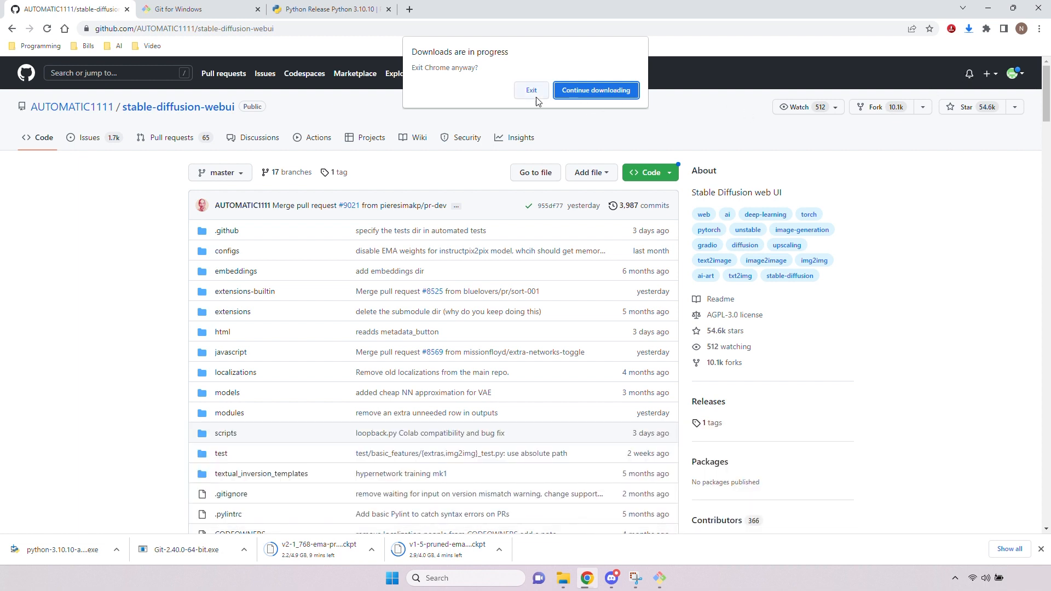
pyautogui.click(587, 96)
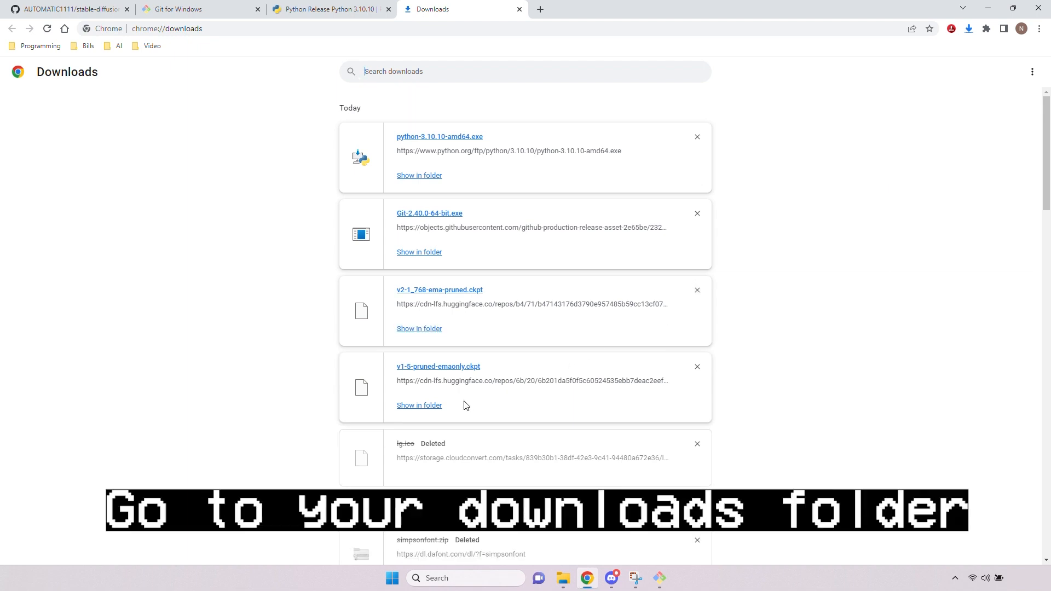
pyautogui.click(424, 408)
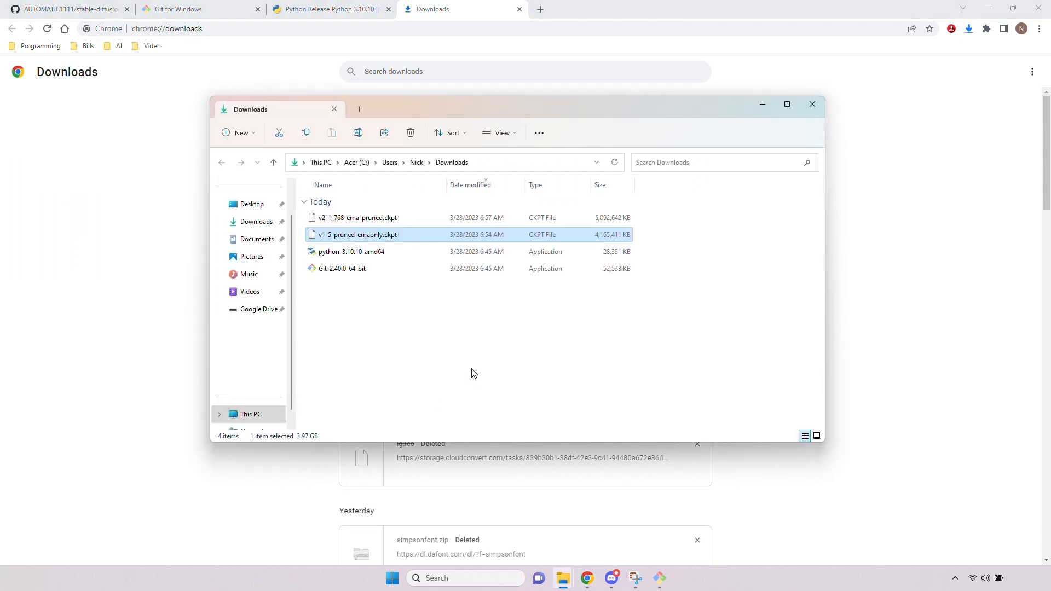
# Cut v2-1_768-ema-pruned.ckpt and v1-5-pruned-emaonly.ckpt from the Downloads folder and close that folder window.
pyautogui.moveTo(667, 220); pyautogui.dragTo(337, 242)
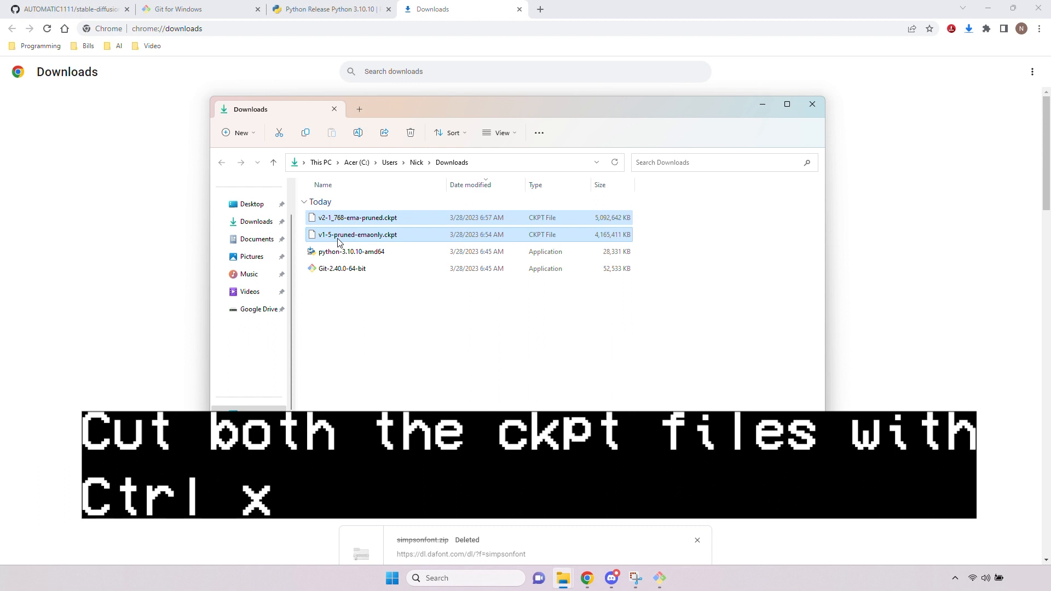
pyautogui.rightClick(337, 242)
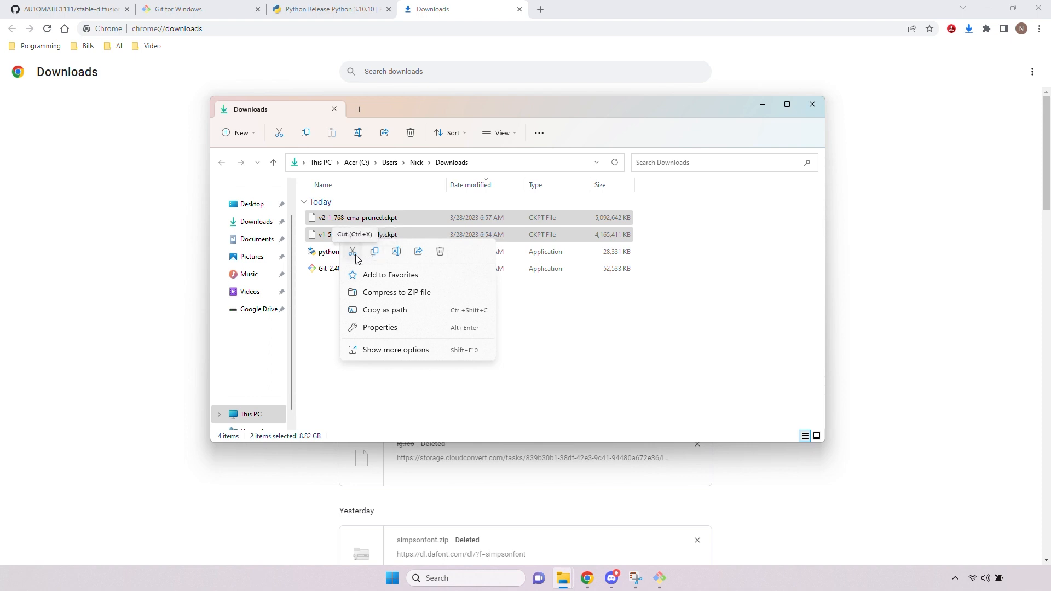
pyautogui.click(353, 253)
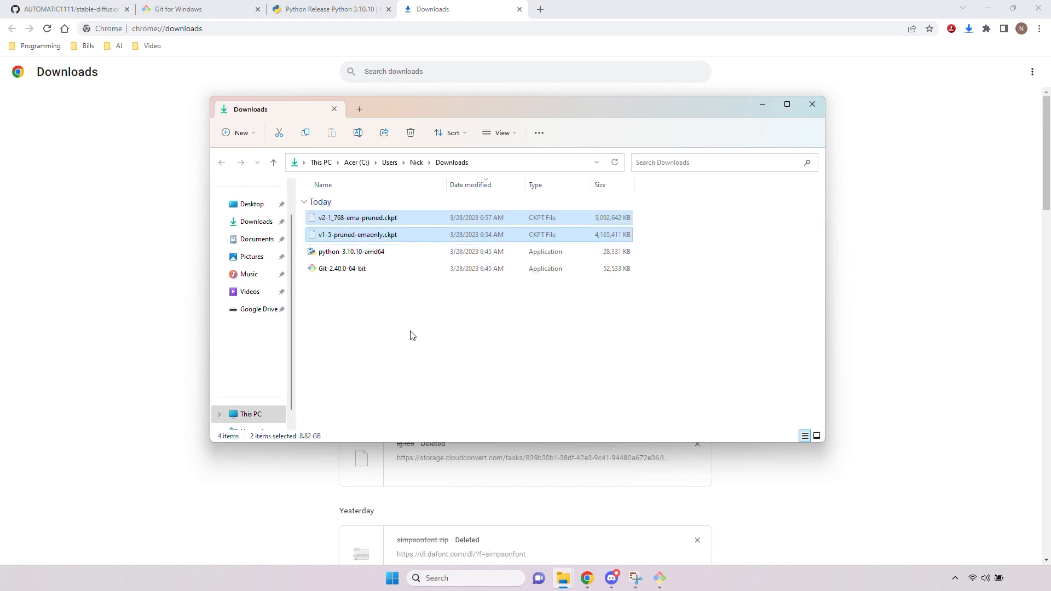
pyautogui.click(813, 111)
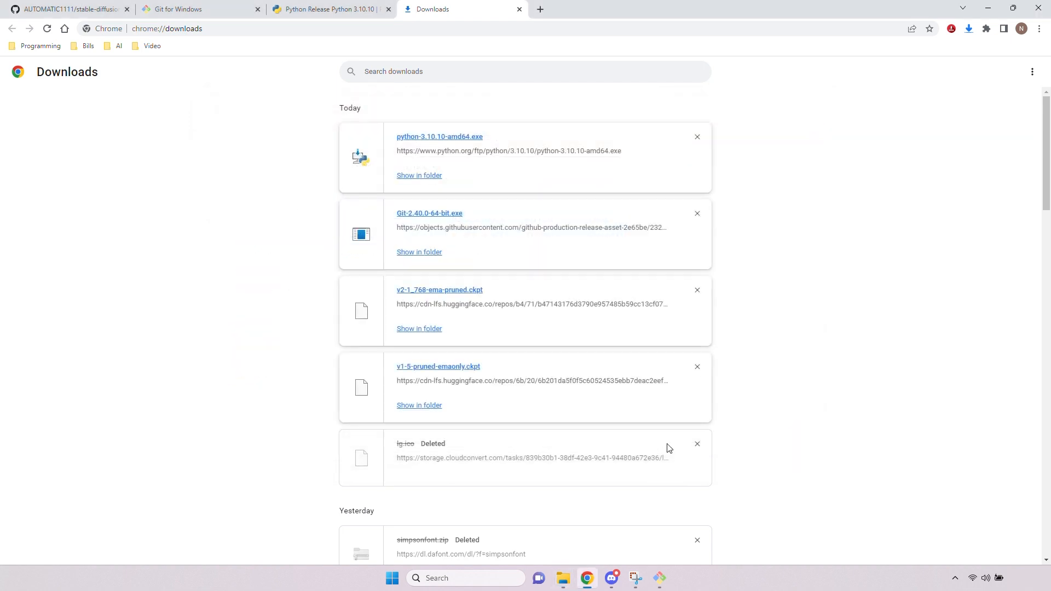
# Paste the two cut checkpoint files into the models\Stable-diffusion folder inside stable-diffusion-webui.
pyautogui.click(562, 580)
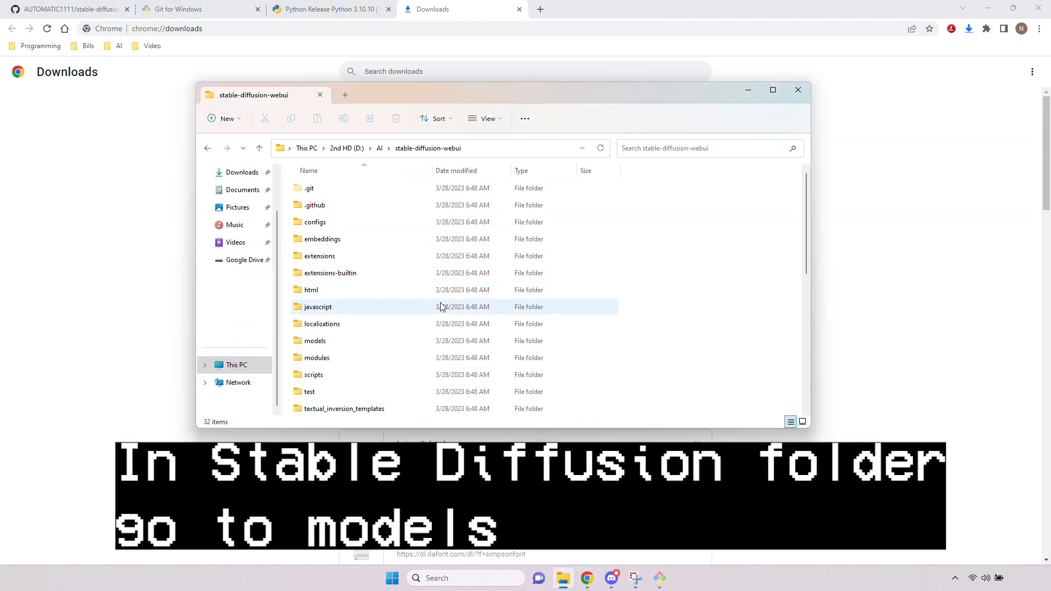
pyautogui.click(323, 343)
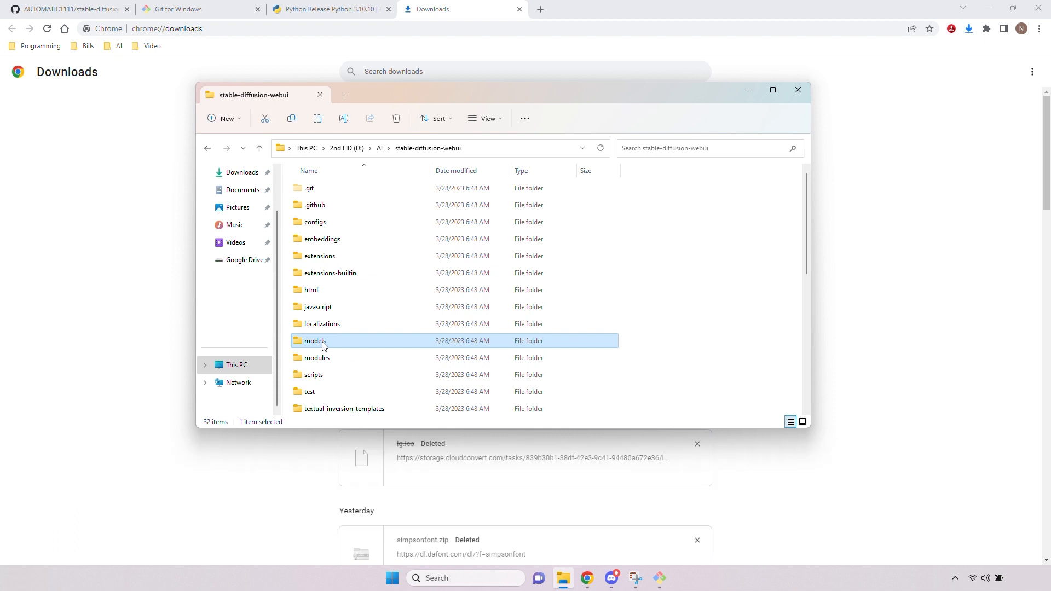
pyautogui.doubleClick(323, 344)
pyautogui.click(326, 206)
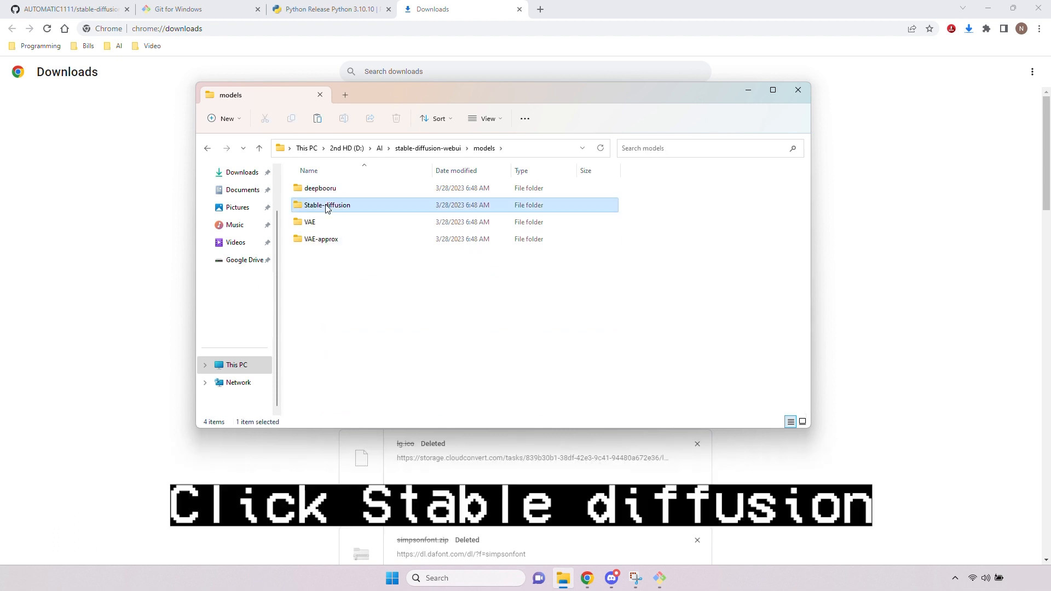
pyautogui.doubleClick(327, 206)
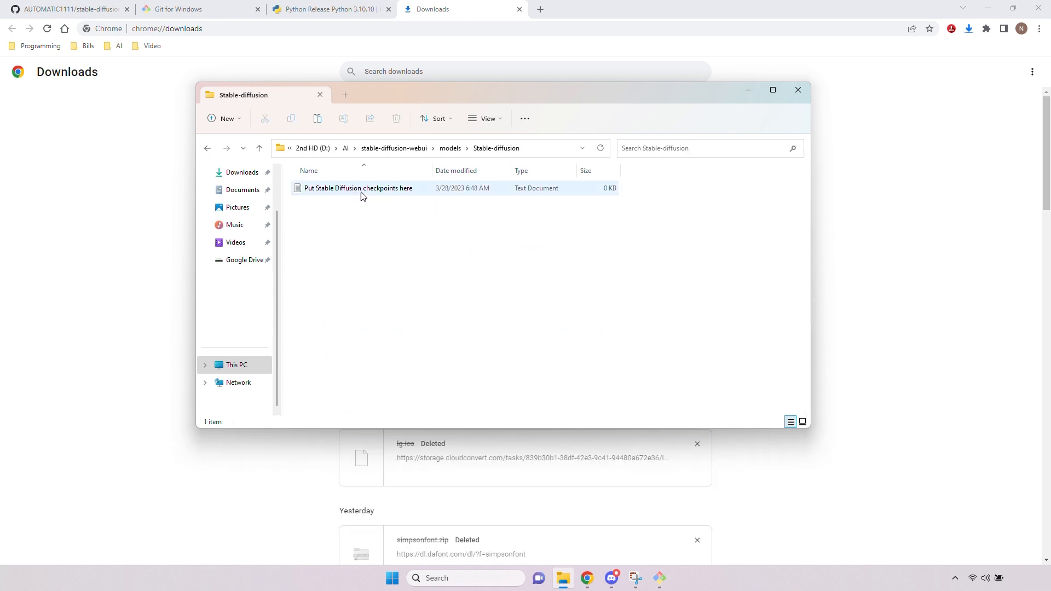
pyautogui.rightClick(407, 229)
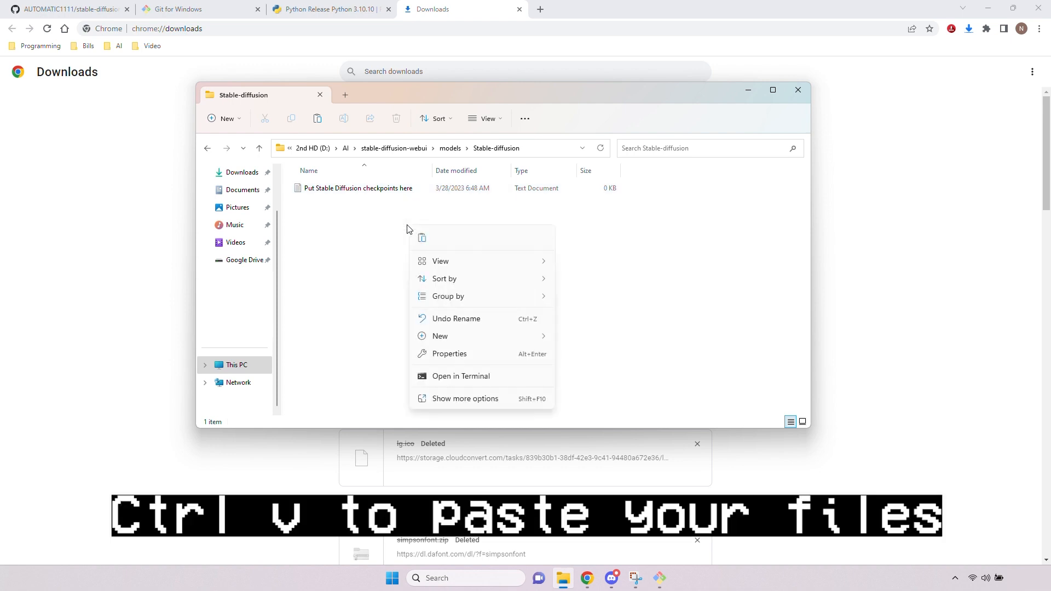
pyautogui.moveTo(457, 278)
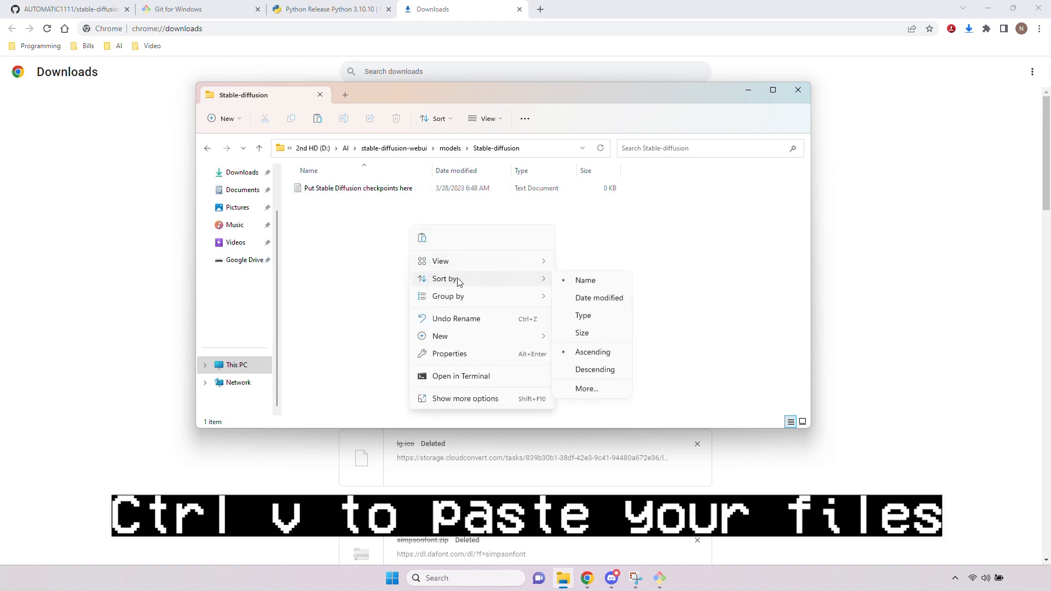
pyautogui.click(423, 238)
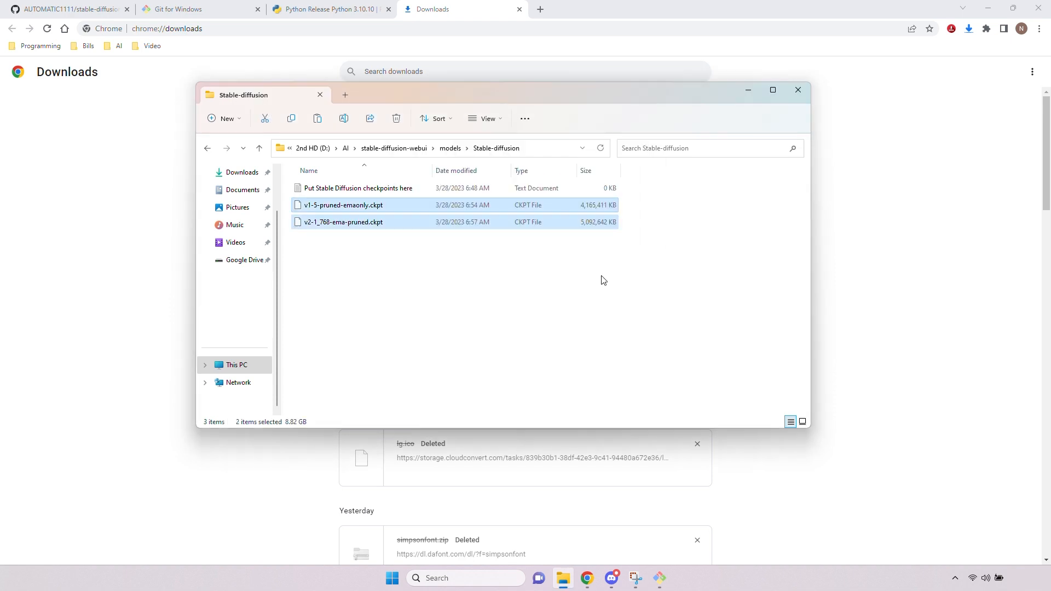
# Close Chrome and the Git Bash window.
pyautogui.click(1040, 6)
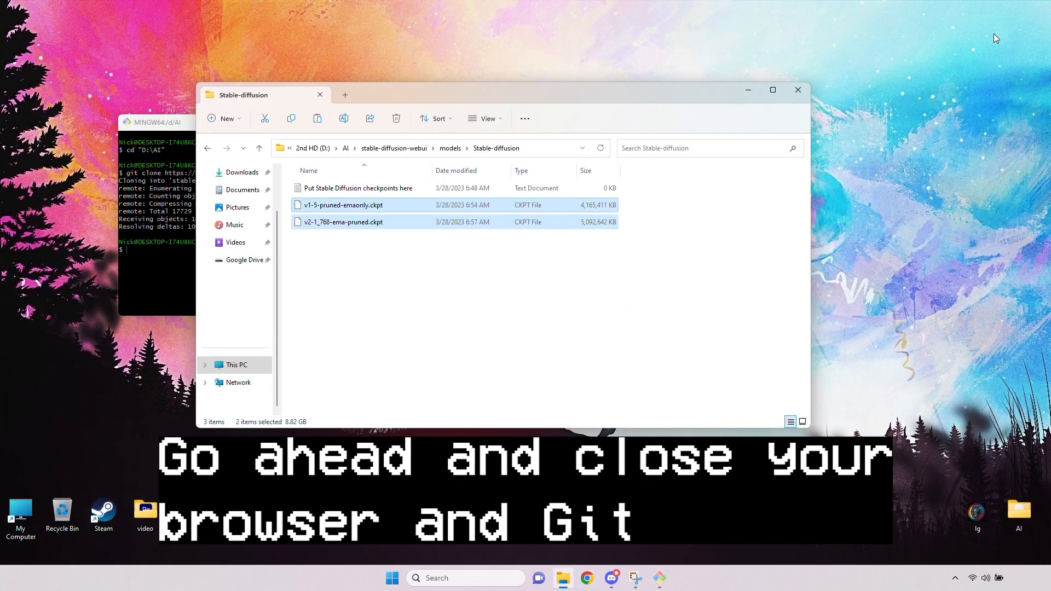
pyautogui.click(186, 123)
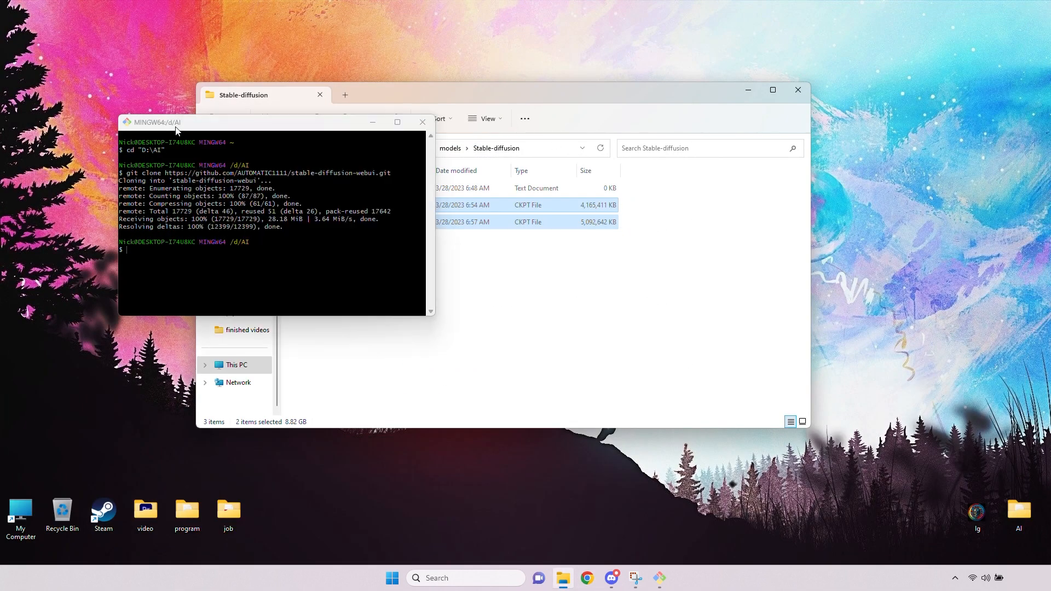
pyautogui.click(423, 122)
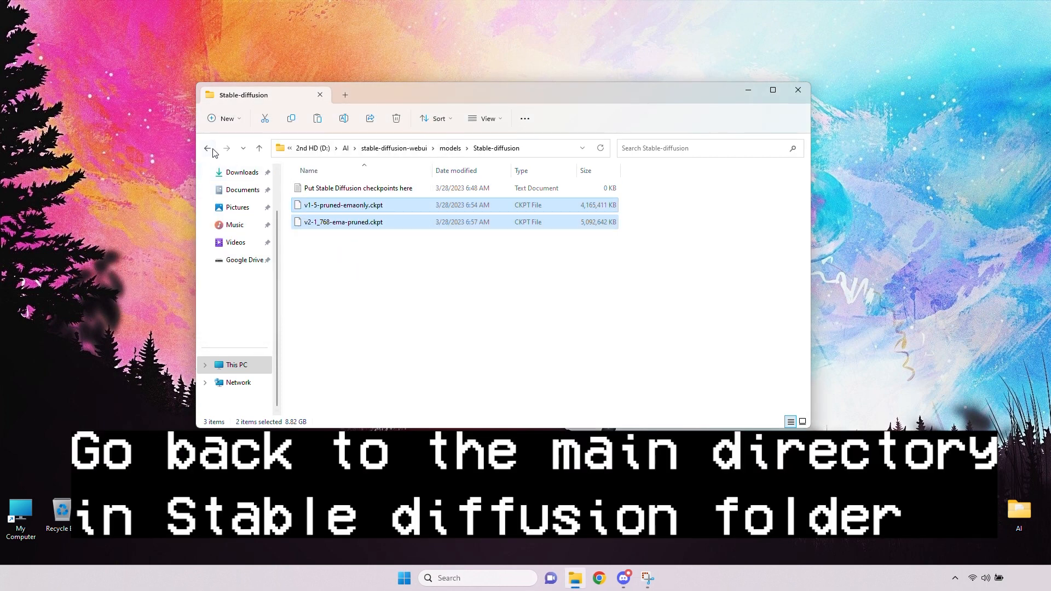
# Create a shortcut to the webui-user batch file from the main stable-diffusion-webui folder, move it to the desktop and close the folder window.
pyautogui.click(208, 149)
pyautogui.click(208, 148)
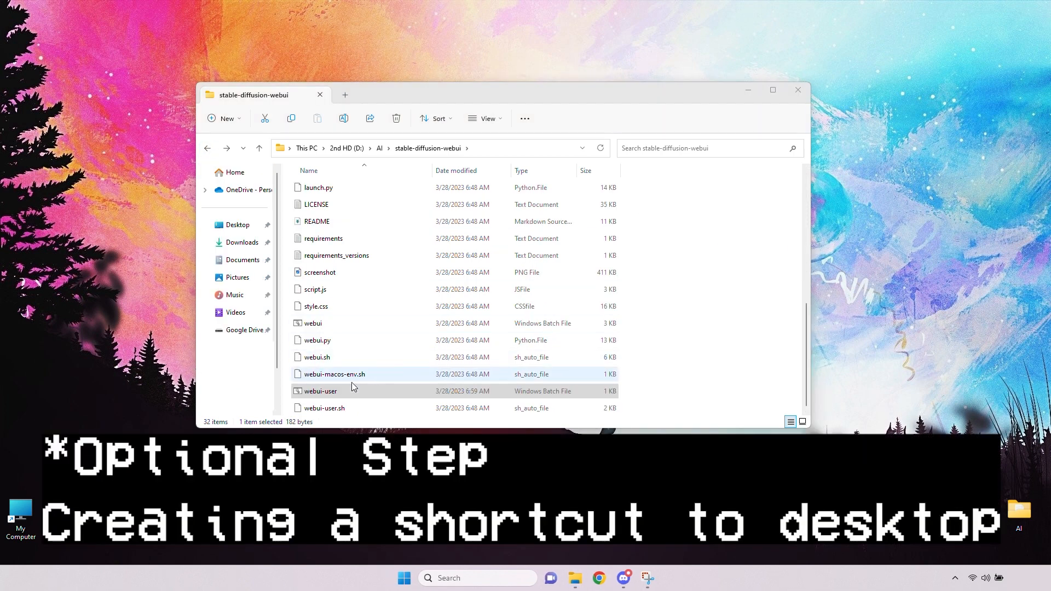
pyautogui.click(312, 391)
pyautogui.rightClick(317, 393)
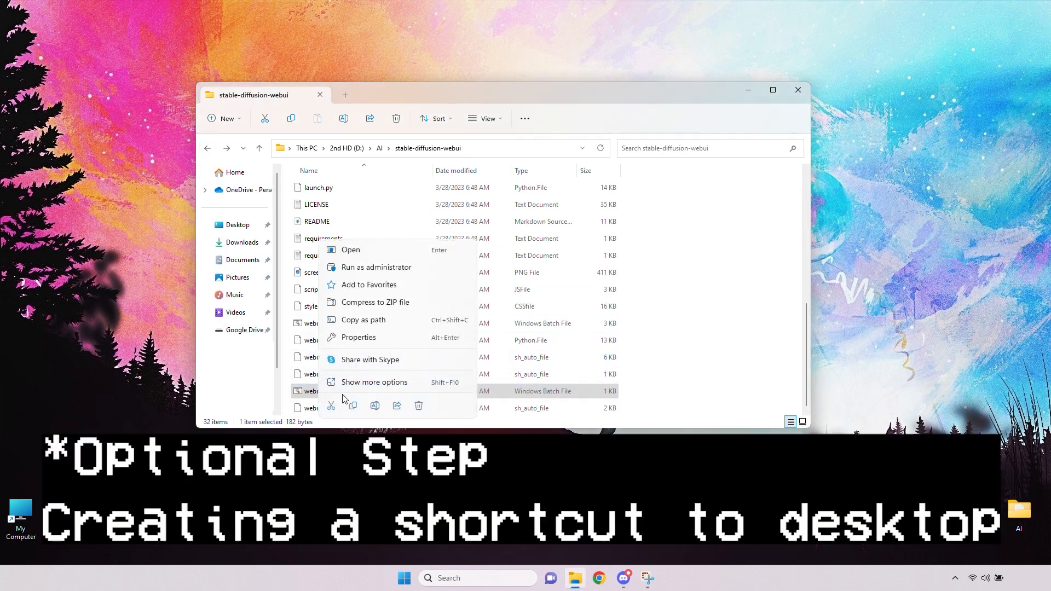
pyautogui.click(374, 382)
pyautogui.click(405, 333)
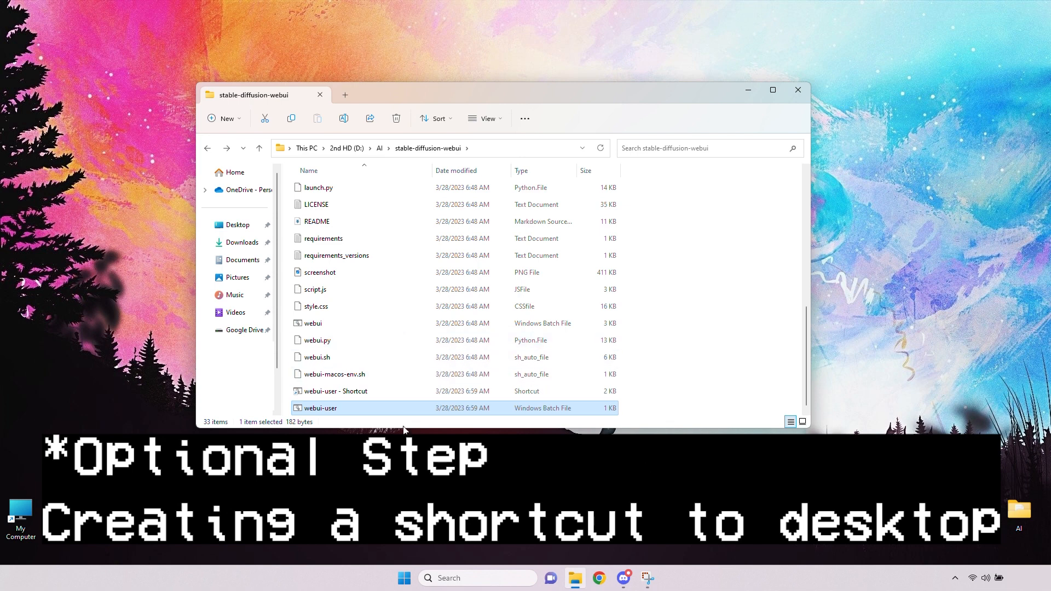
pyautogui.click(347, 397)
pyautogui.moveTo(347, 400); pyautogui.dragTo(22, 464)
pyautogui.click(798, 91)
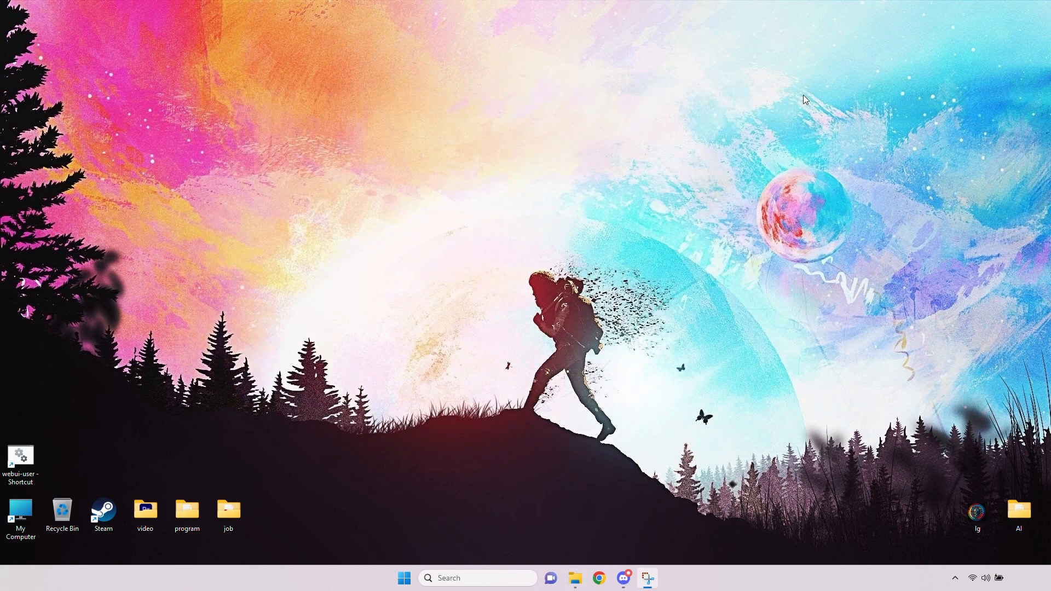
# Change the icon of the webui-user desktop shortcut to the lg icon file stored on the desktop.
pyautogui.click(30, 477)
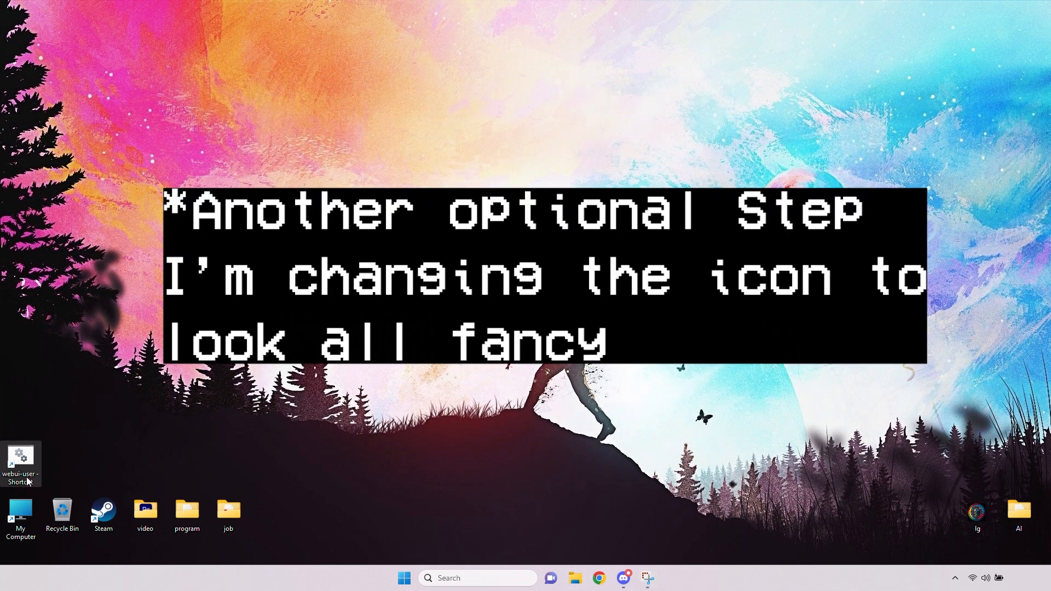
pyautogui.rightClick(24, 469)
pyautogui.click(83, 417)
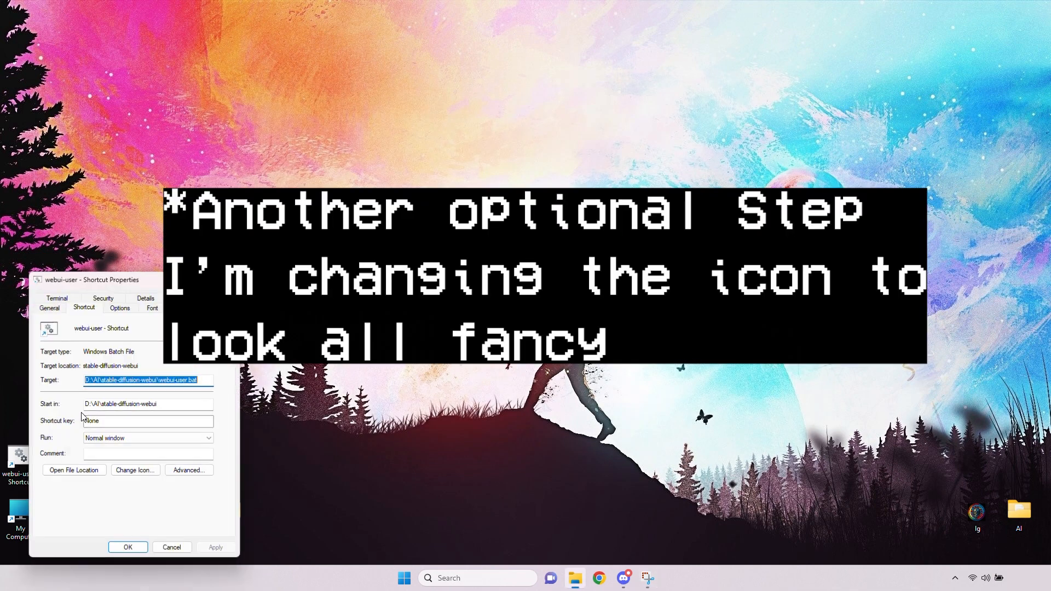
pyautogui.click(120, 474)
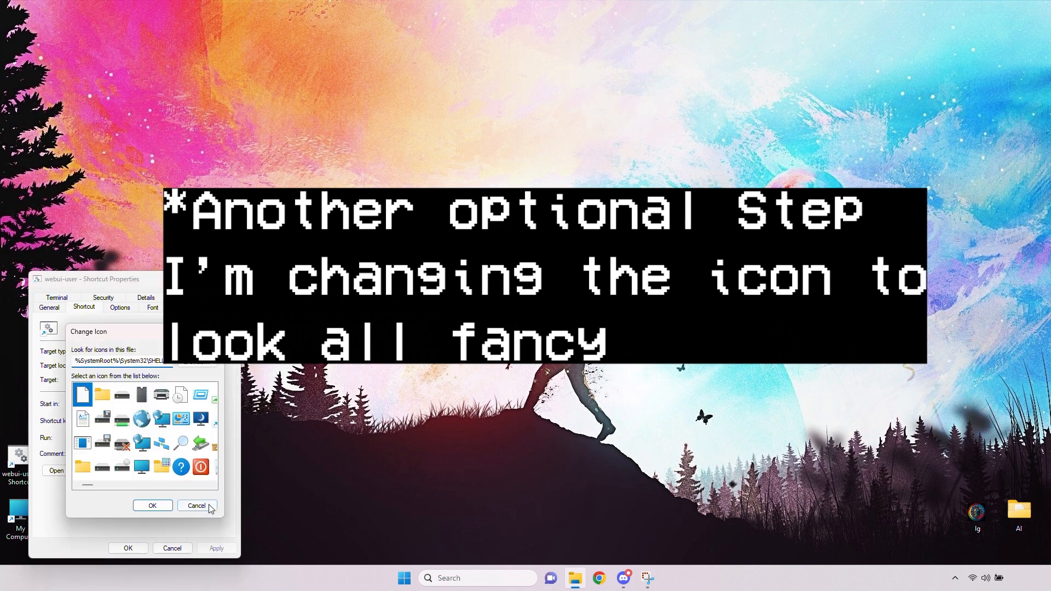
pyautogui.click(201, 367)
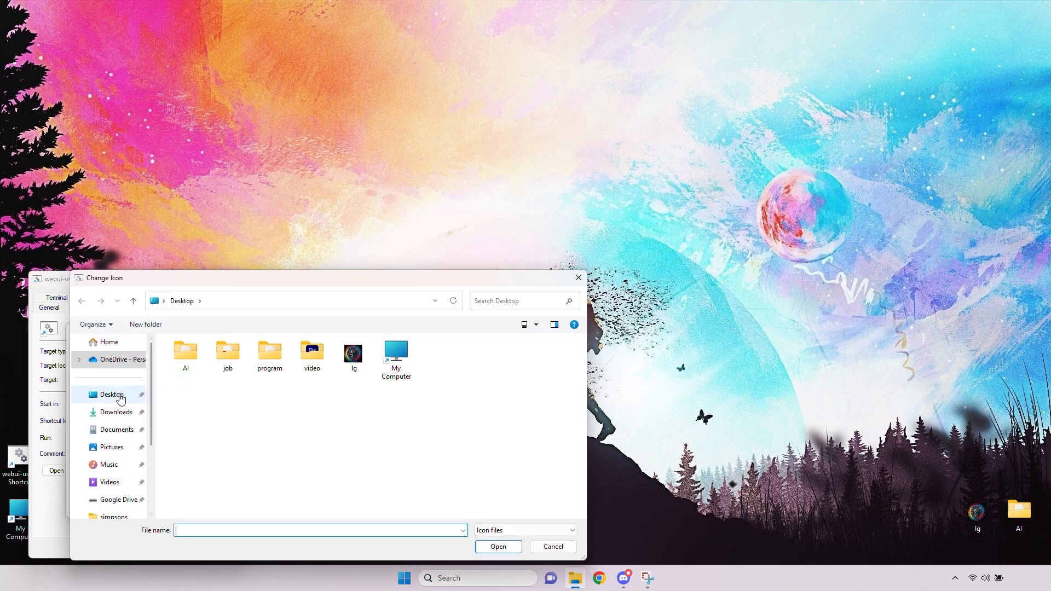
pyautogui.doubleClick(353, 355)
pyautogui.click(154, 504)
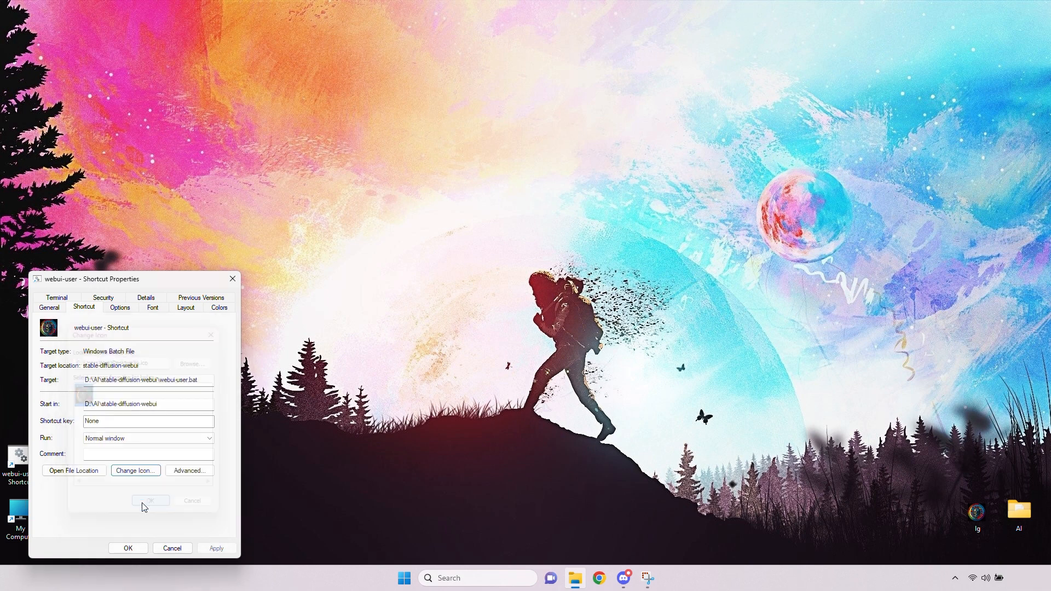
pyautogui.click(129, 549)
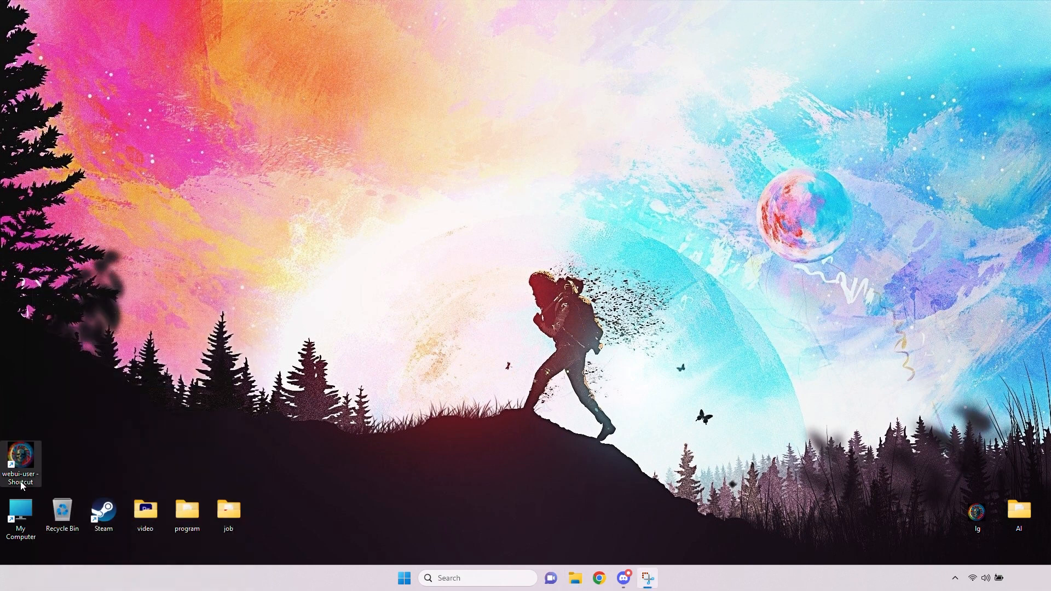
# Rename the webui-user desktop shortcut to Stable Diffusion and launch it.
pyautogui.press('F2')
pyautogui.write('Stable Diffusion')
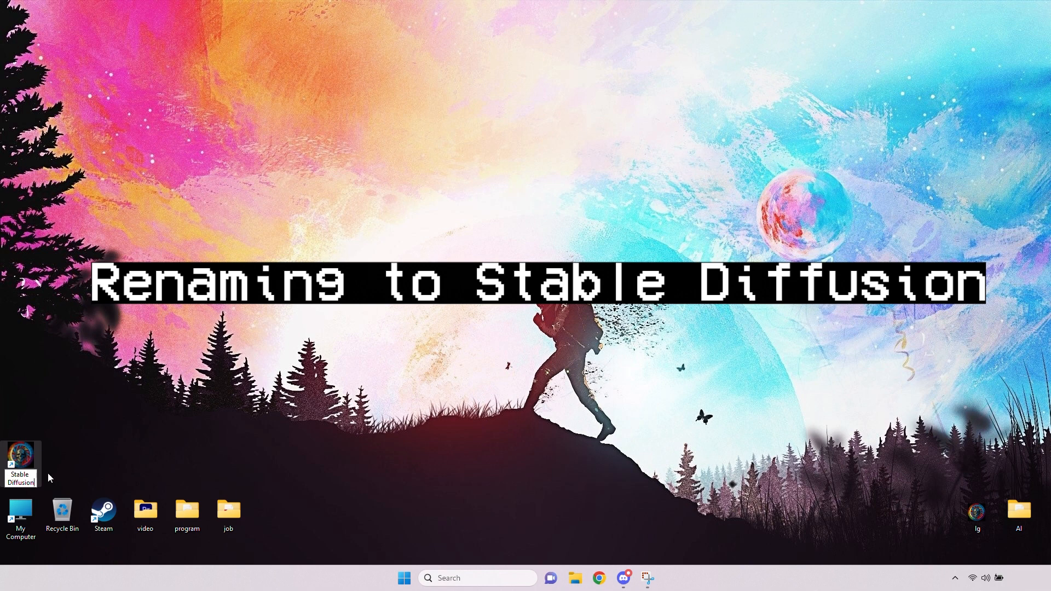
pyautogui.press('Return')
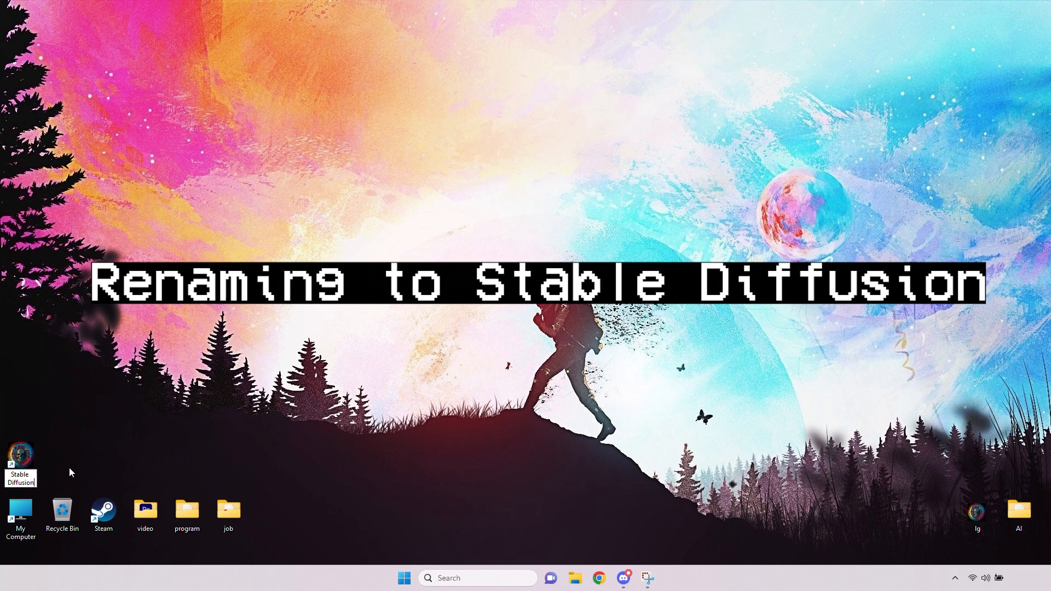
pyautogui.doubleClick(23, 463)
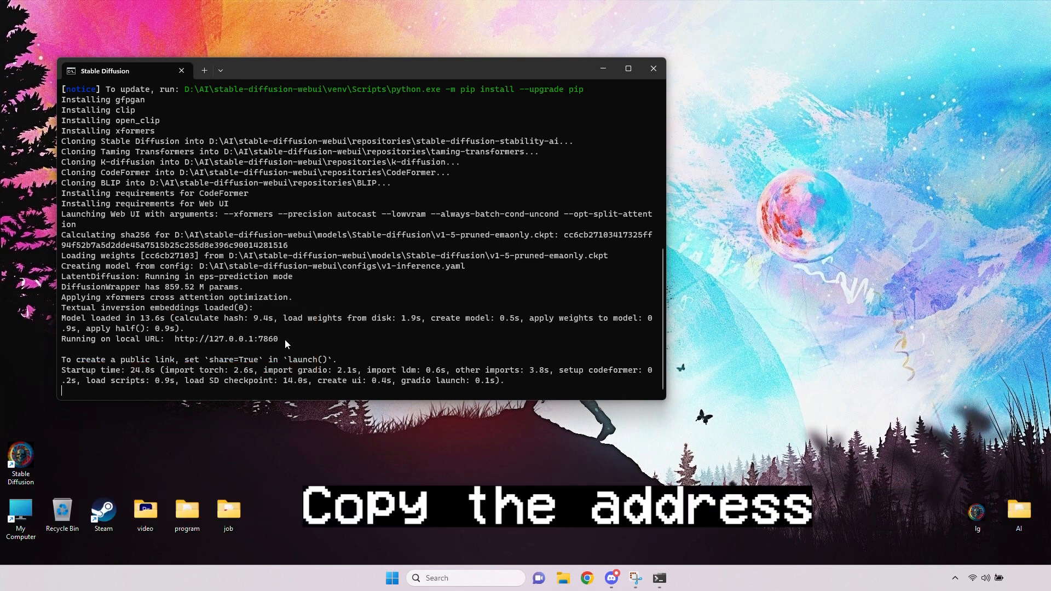
pyautogui.moveTo(285, 340); pyautogui.dragTo(179, 345)
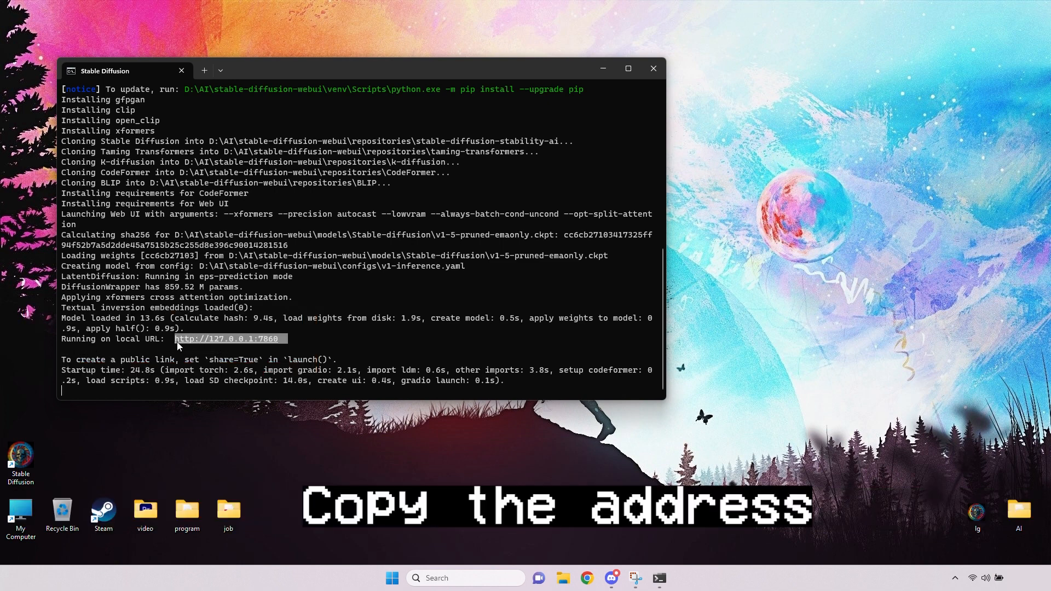
pyautogui.hotkey('ctrl', 'c')
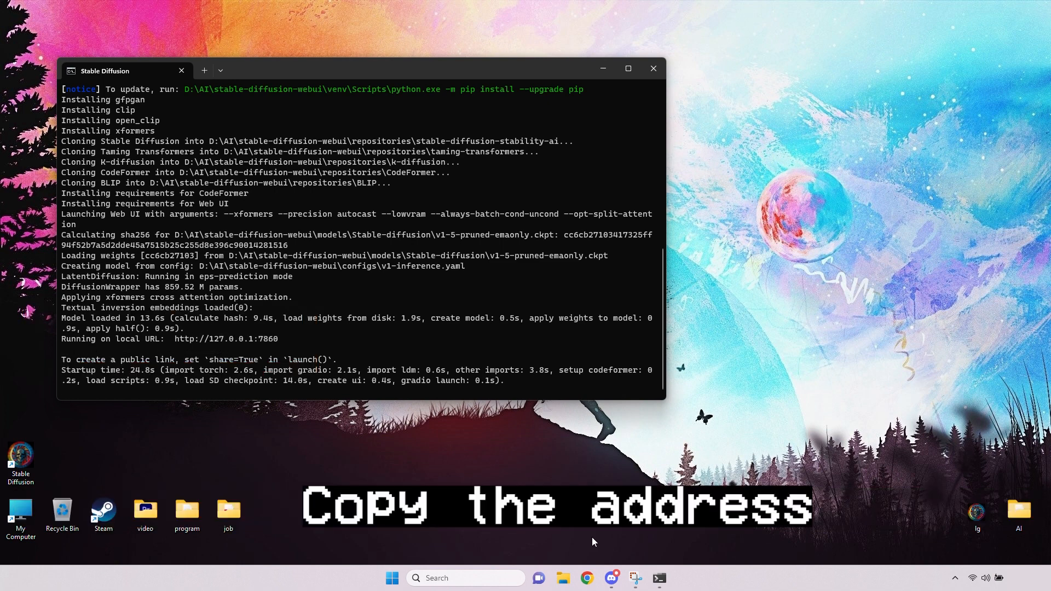
pyautogui.click(587, 578)
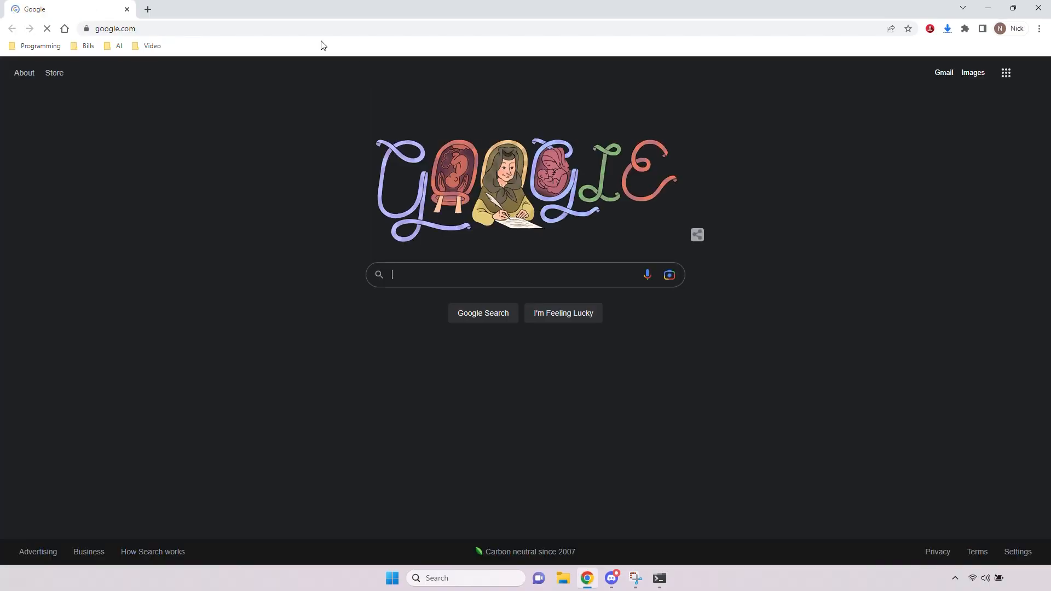
pyautogui.click(310, 28)
pyautogui.hotkey('ctrl', 'v')
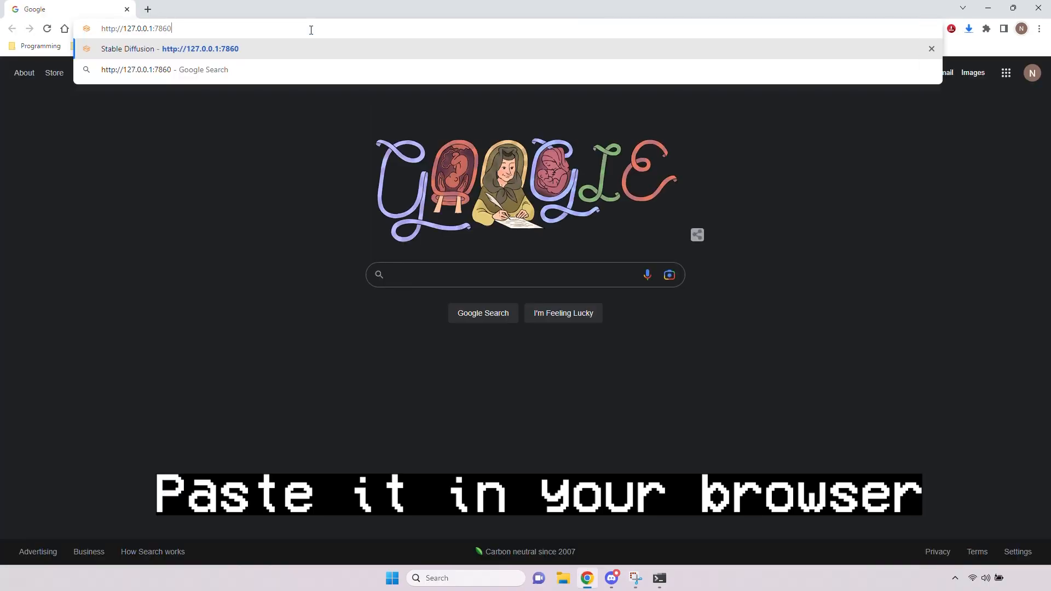
pyautogui.press('Return')
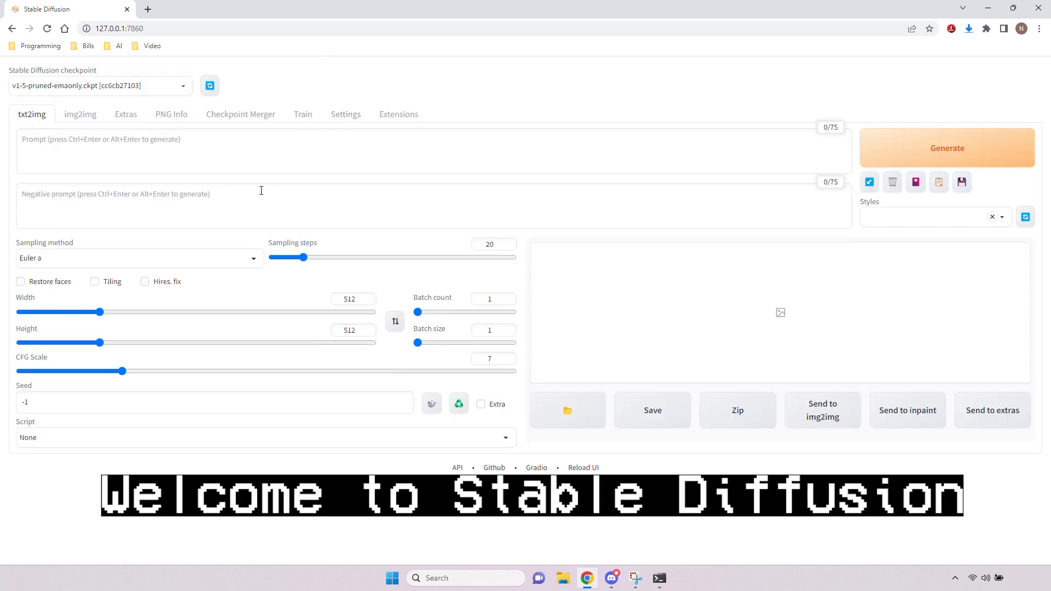
# Switch the Stable Diffusion checkpoint to v2-1_768-ema-pruned.ckpt.
pyautogui.click(184, 91)
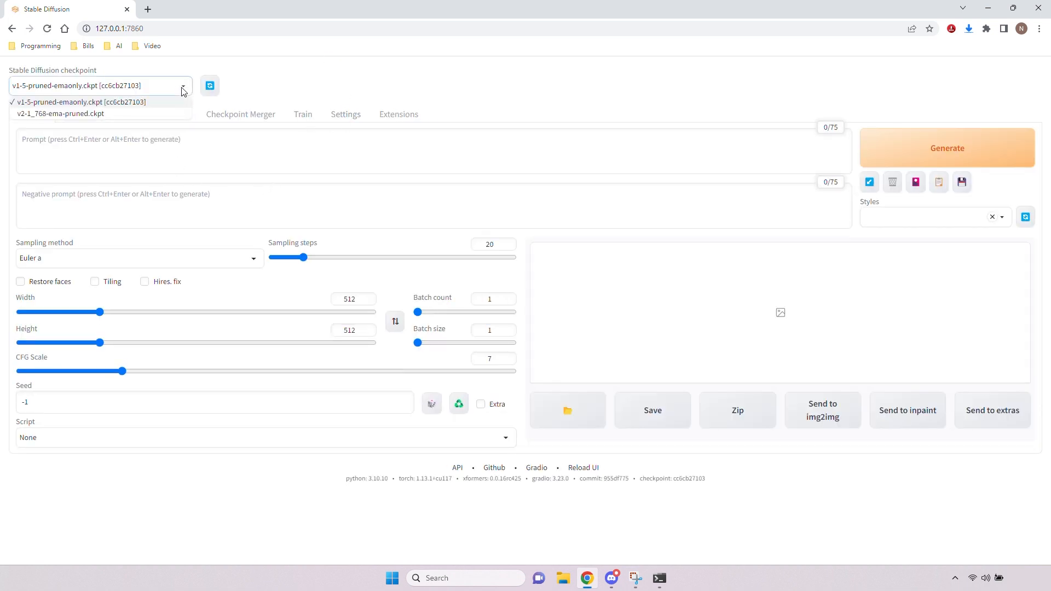
pyautogui.click(105, 115)
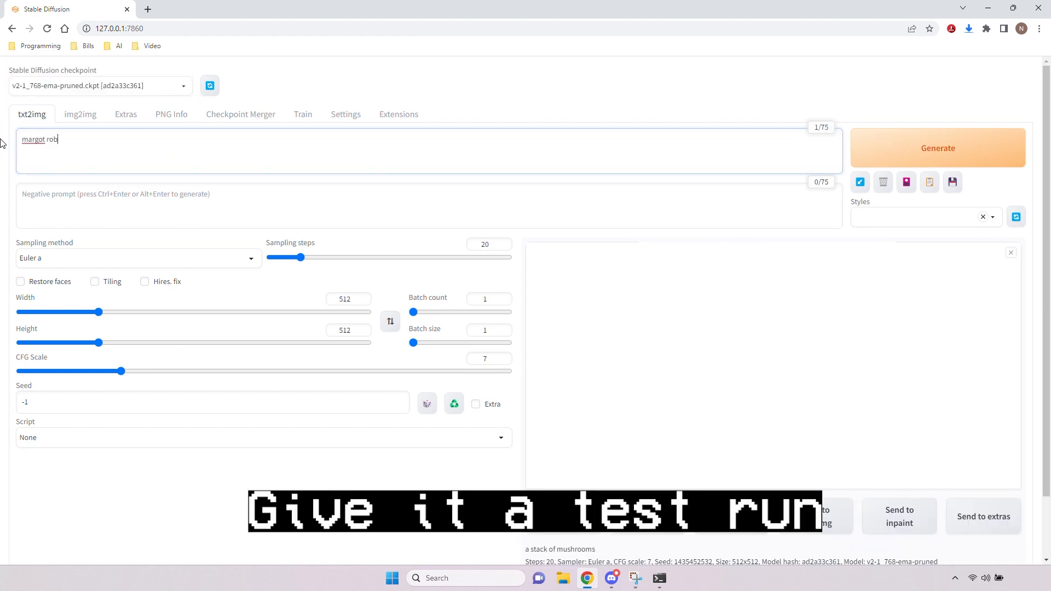
# Generate an image from the prompt "margot robbie eating grapes in a field", view it enlarged and close the enlarged view.
pyautogui.write('g grapes in a field')
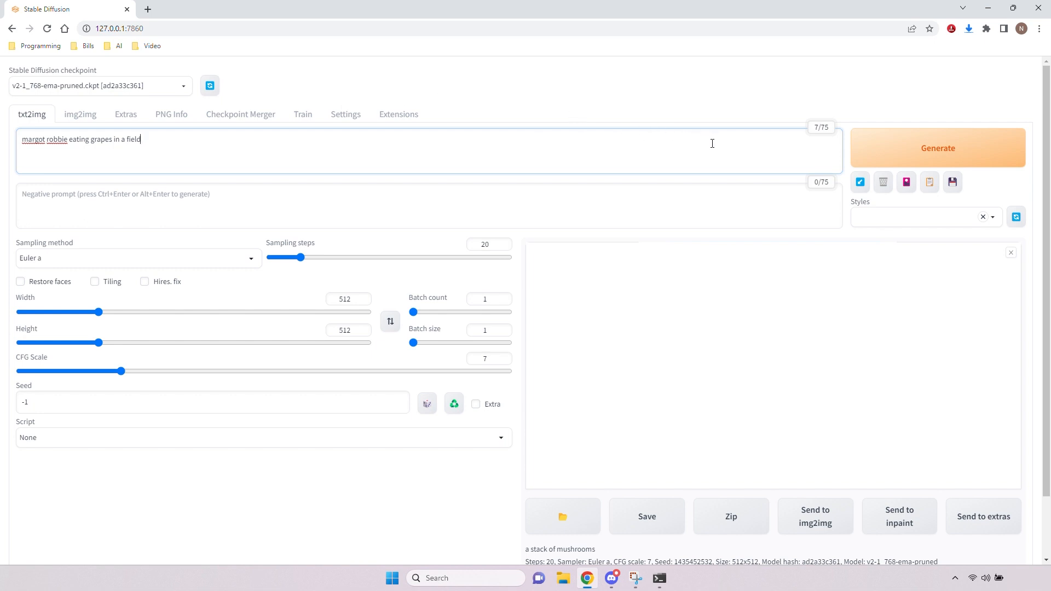
pyautogui.click(894, 162)
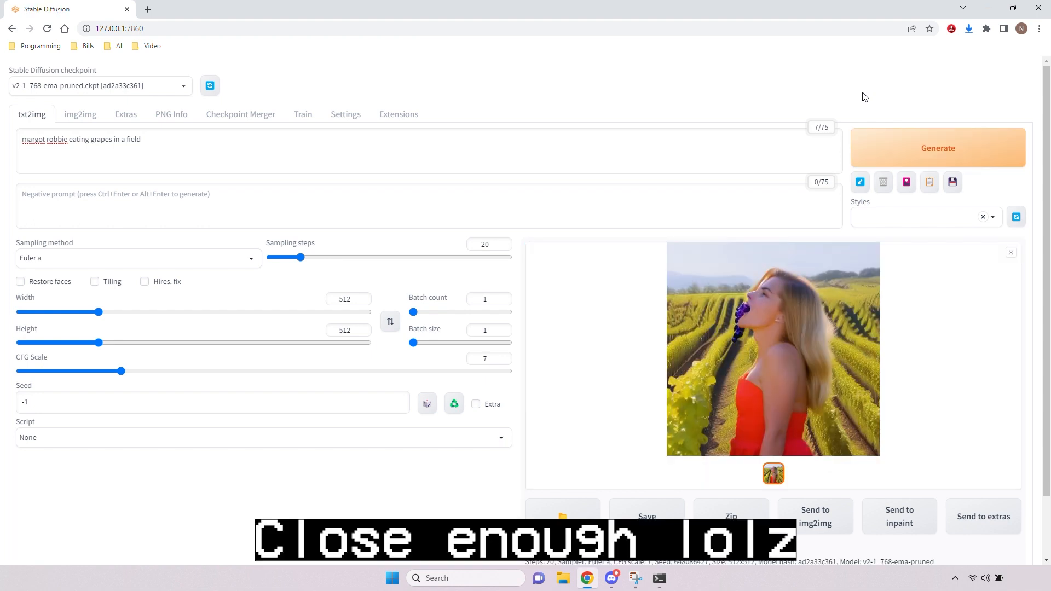
pyautogui.click(782, 340)
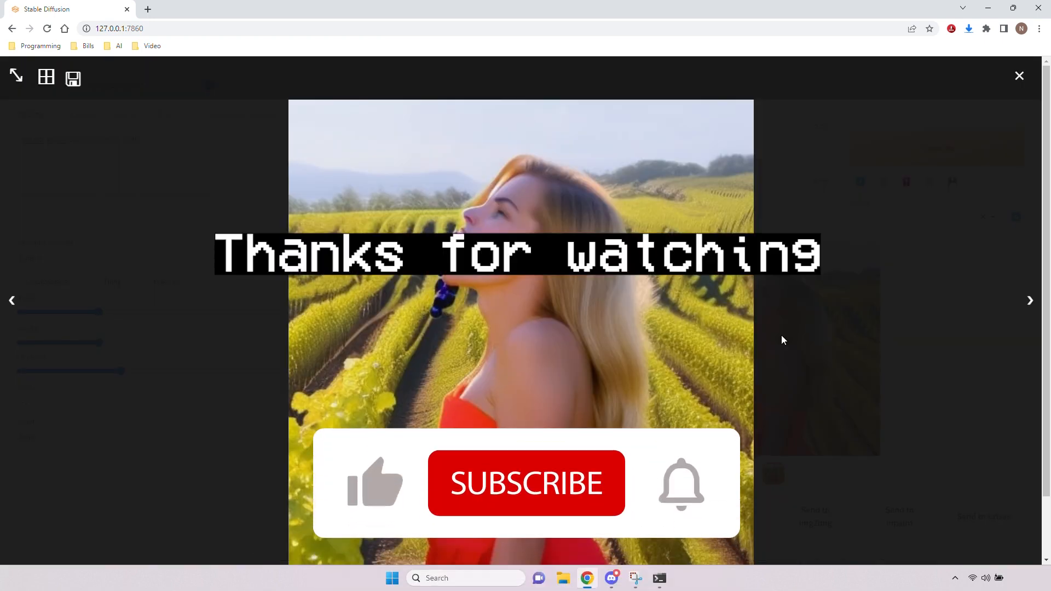
pyautogui.click(1019, 76)
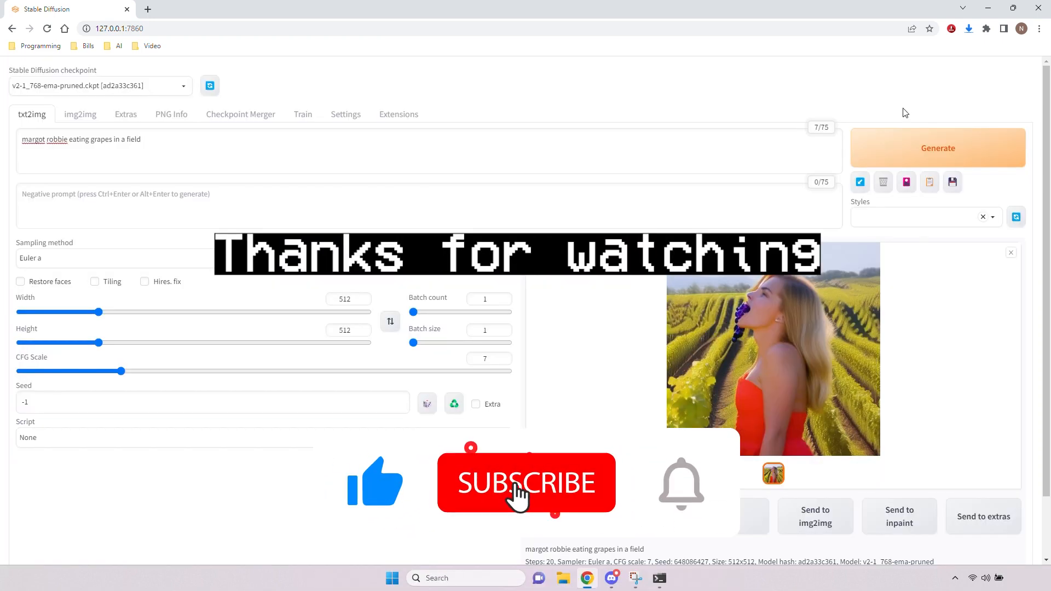